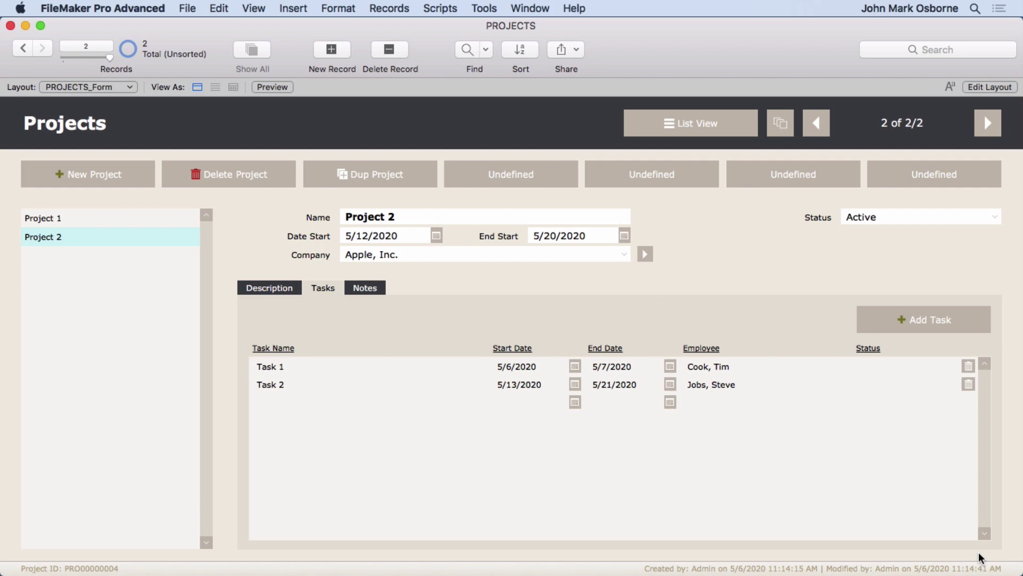
left_click(702, 367)
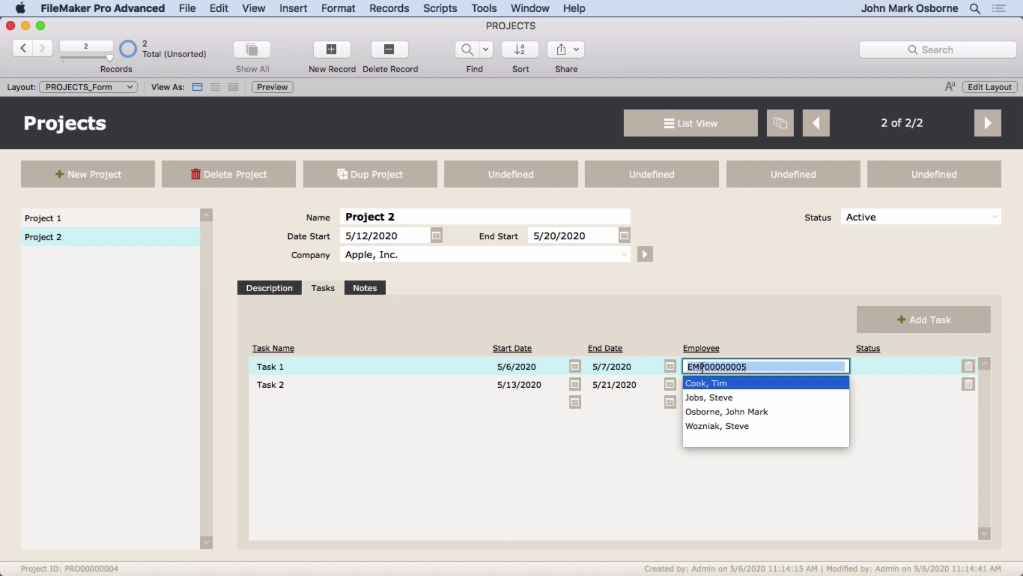
key("Return")
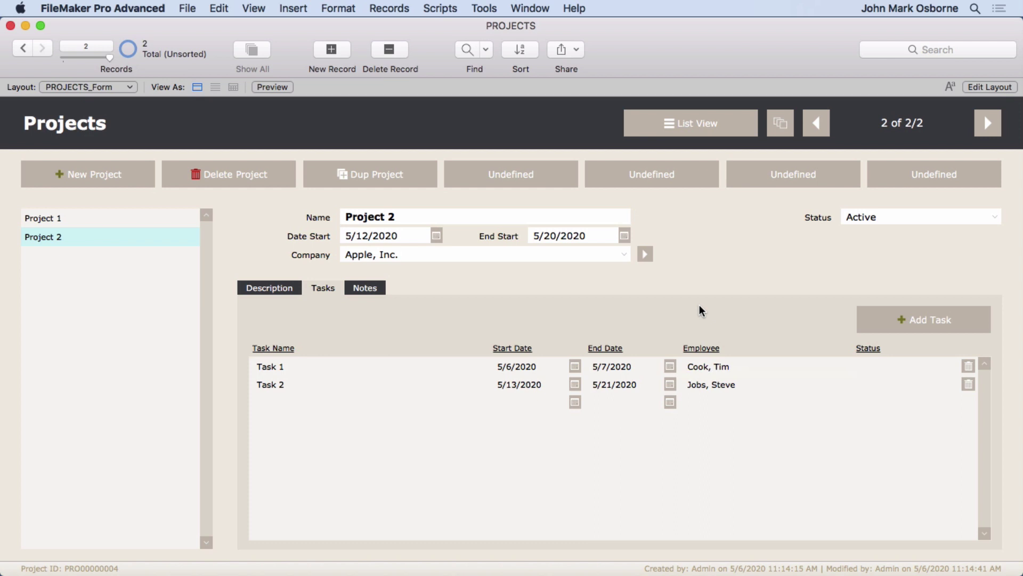
left_click(714, 366)
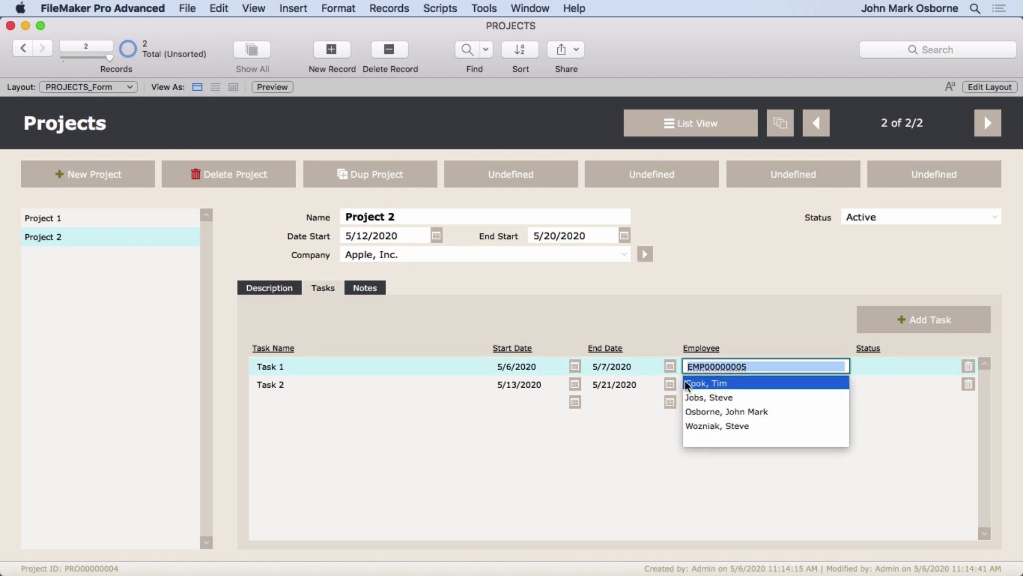
left_click(666, 319)
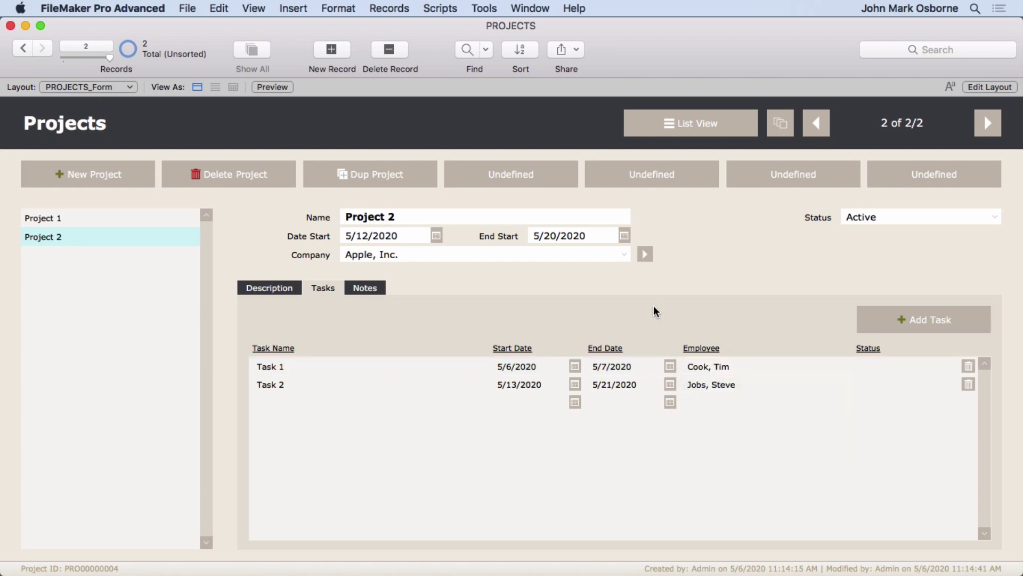
Review the PROJECTS, COMPANIES and EMPLOYEES table occurrences in the relationships graph, then close it.
left_click(184, 8)
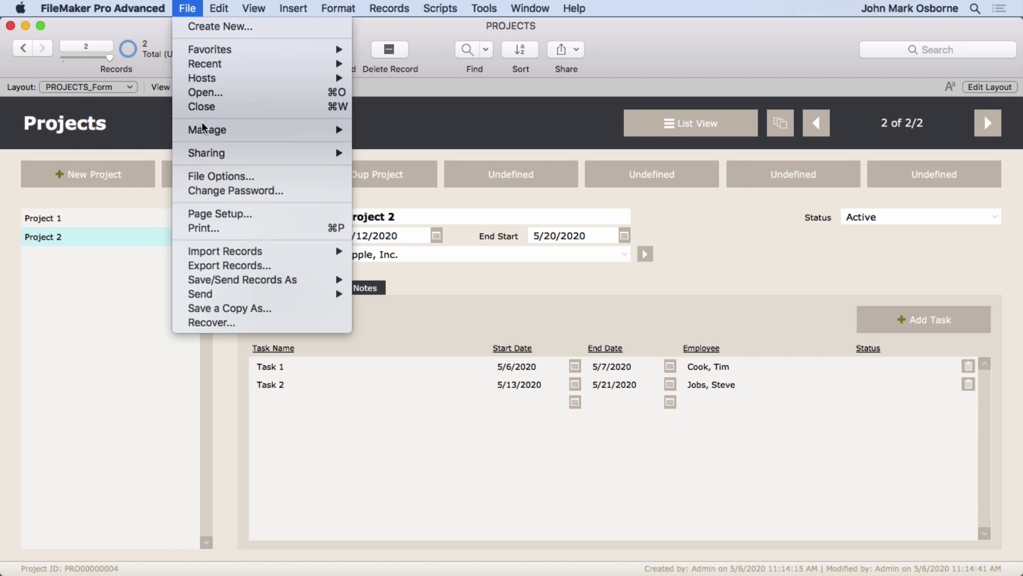
mouse_move(213, 130)
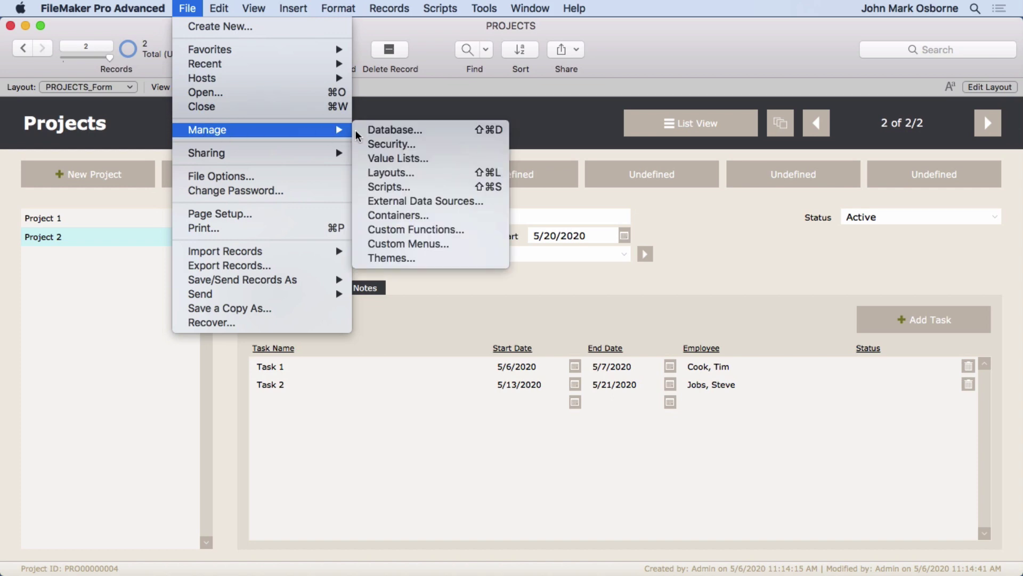
left_click(389, 131)
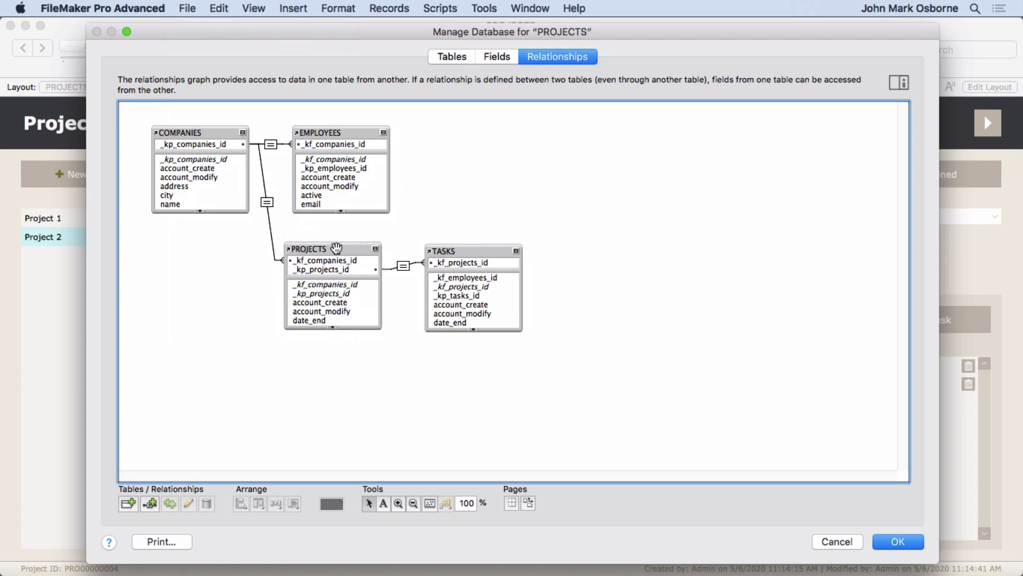
left_click(337, 247)
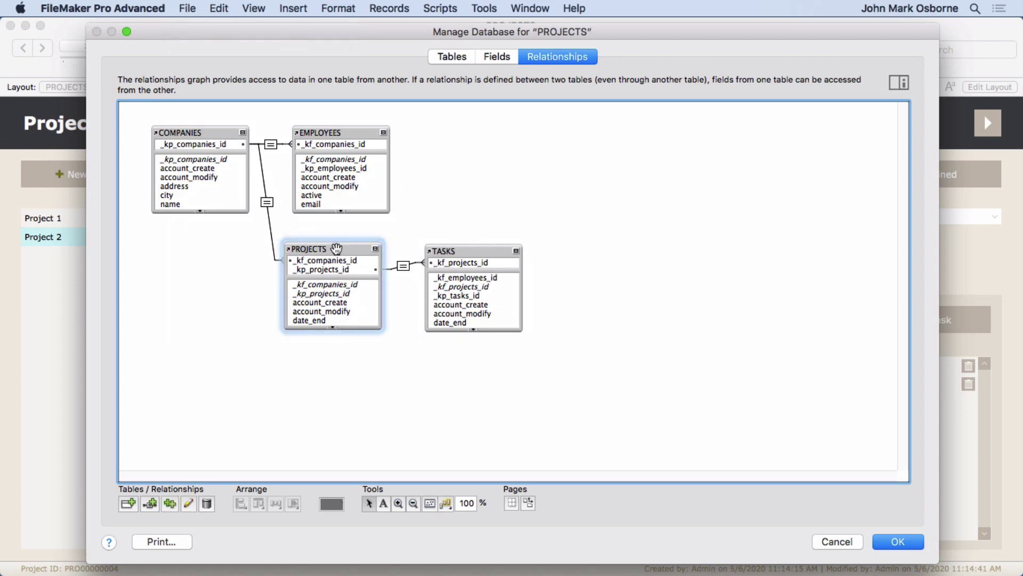
left_click(214, 134)
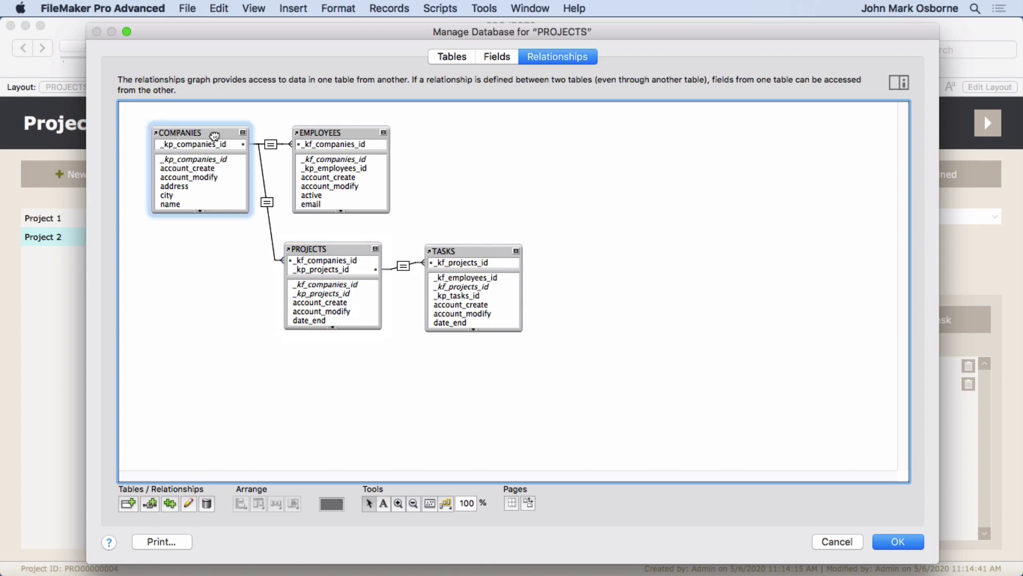
left_click(322, 134)
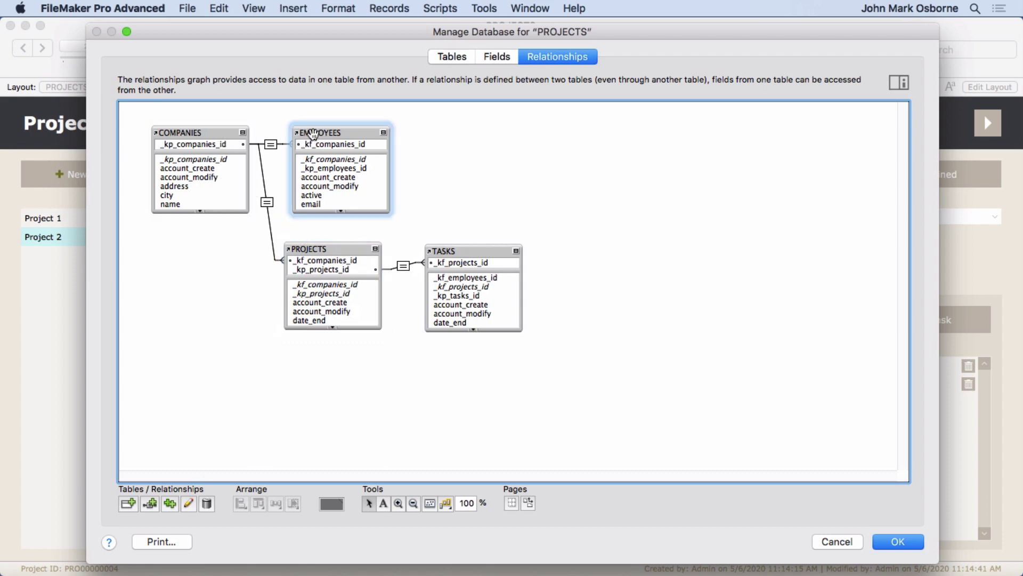
left_click(205, 132)
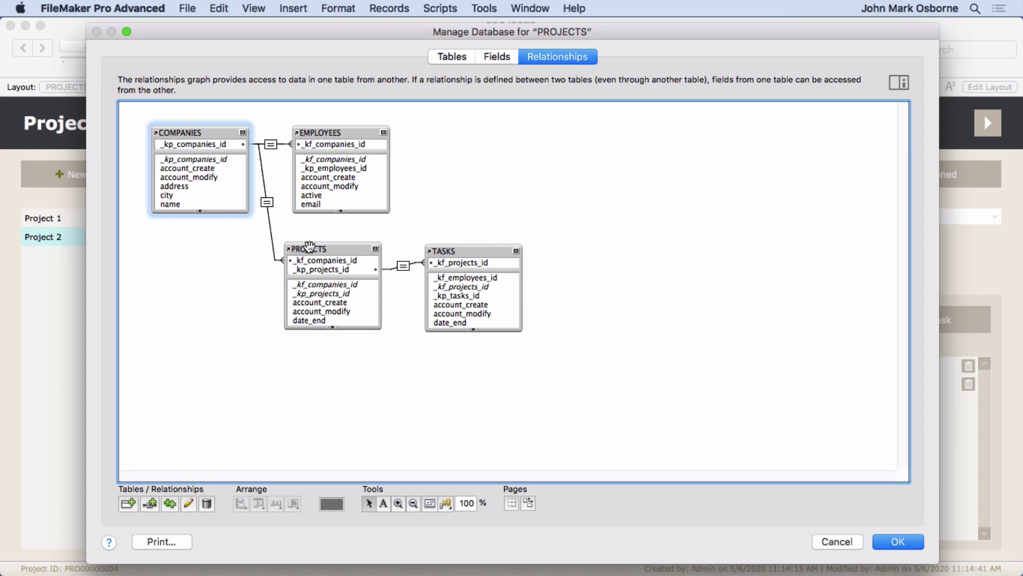
left_click(308, 246)
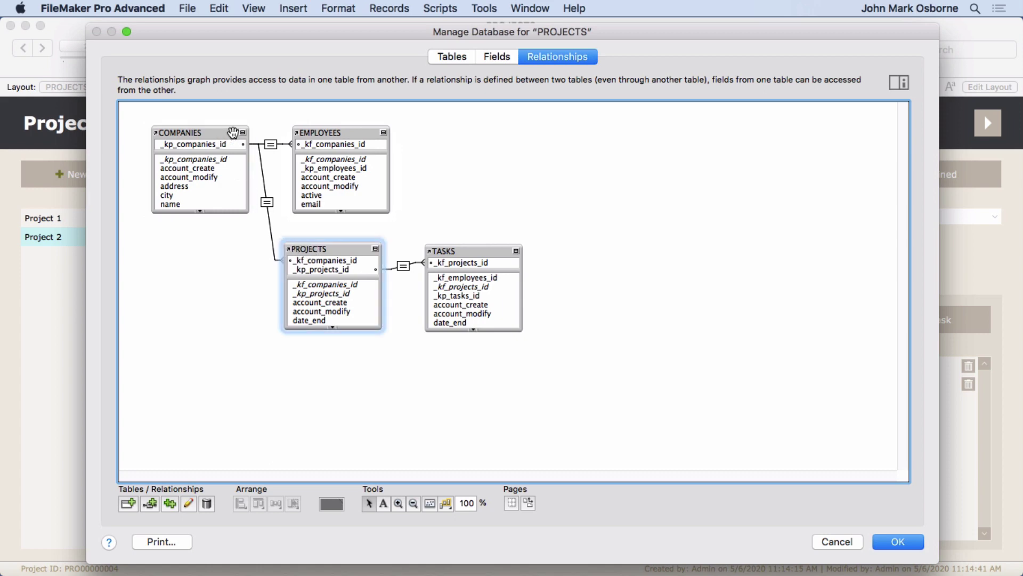
left_click(889, 542)
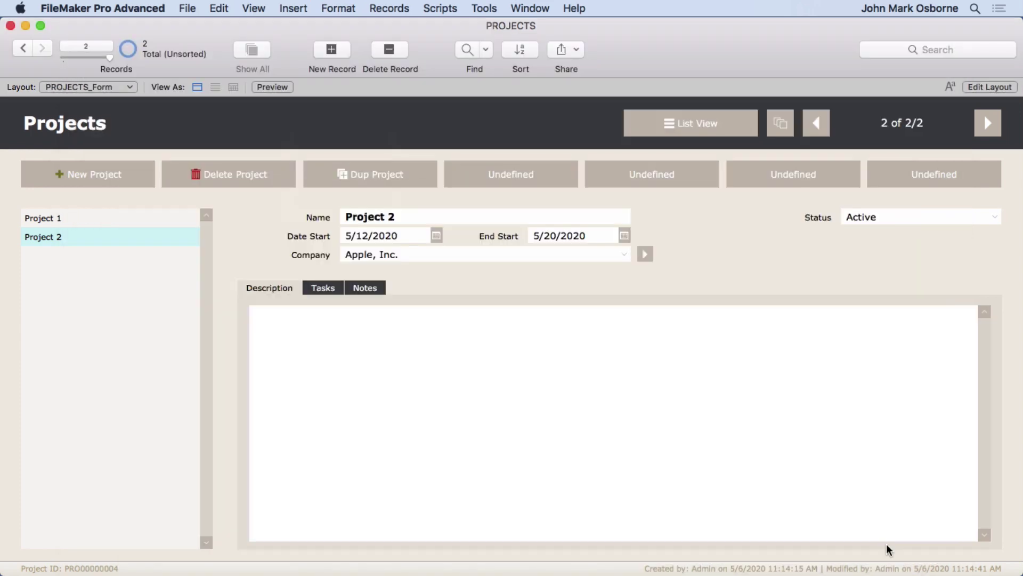
Switch to layout mode and select the Employee field in the Tasks portal.
left_click(988, 85)
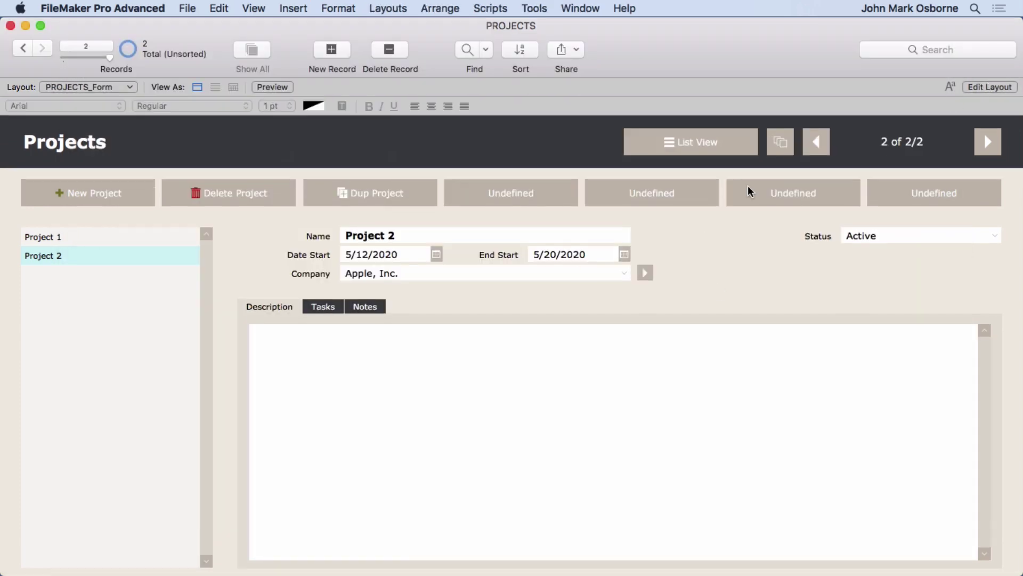
left_click(344, 306)
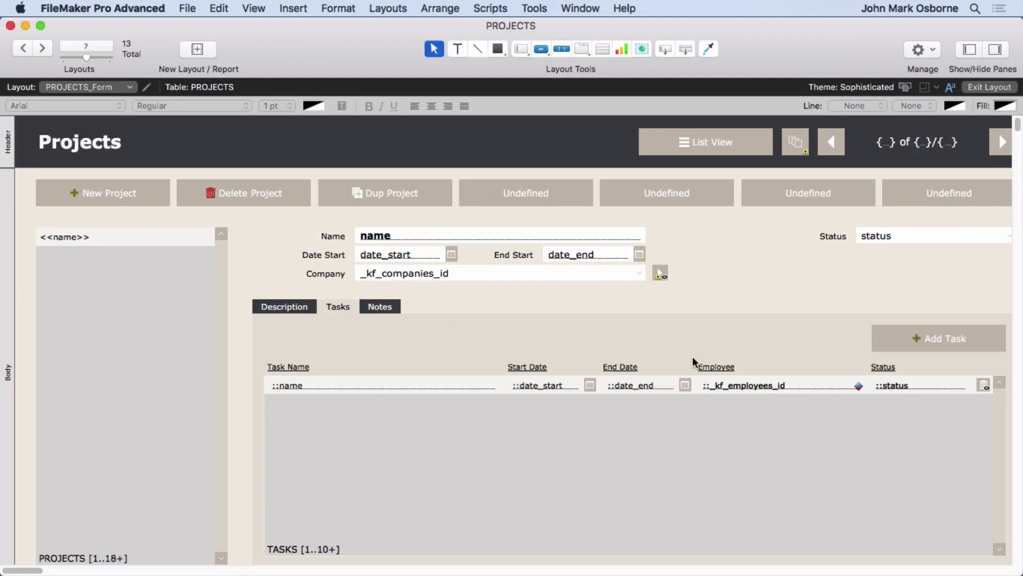
left_click(763, 385)
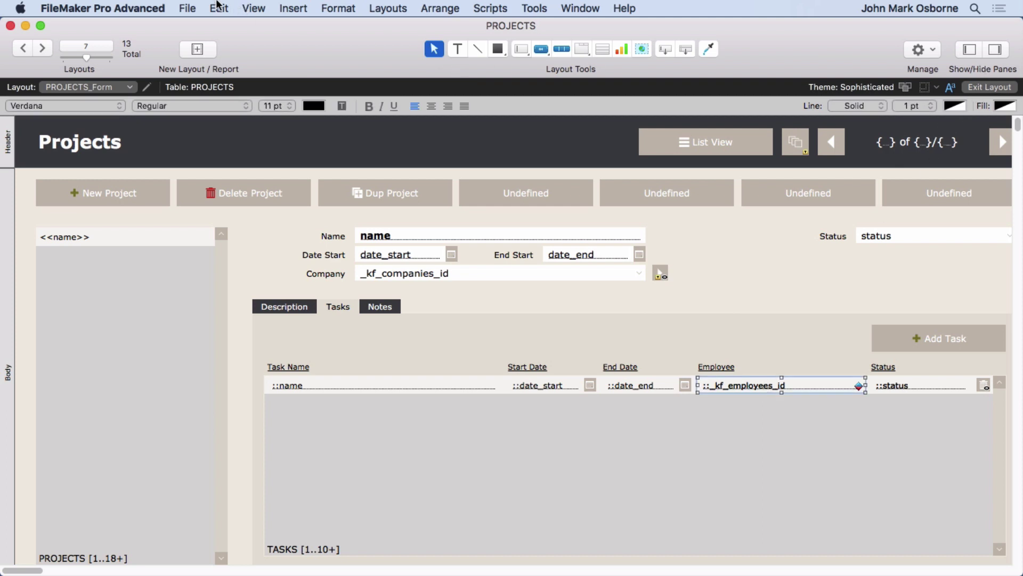
Rename the Employees value list to 'Employees by Company'.
left_click(187, 7)
mouse_move(224, 133)
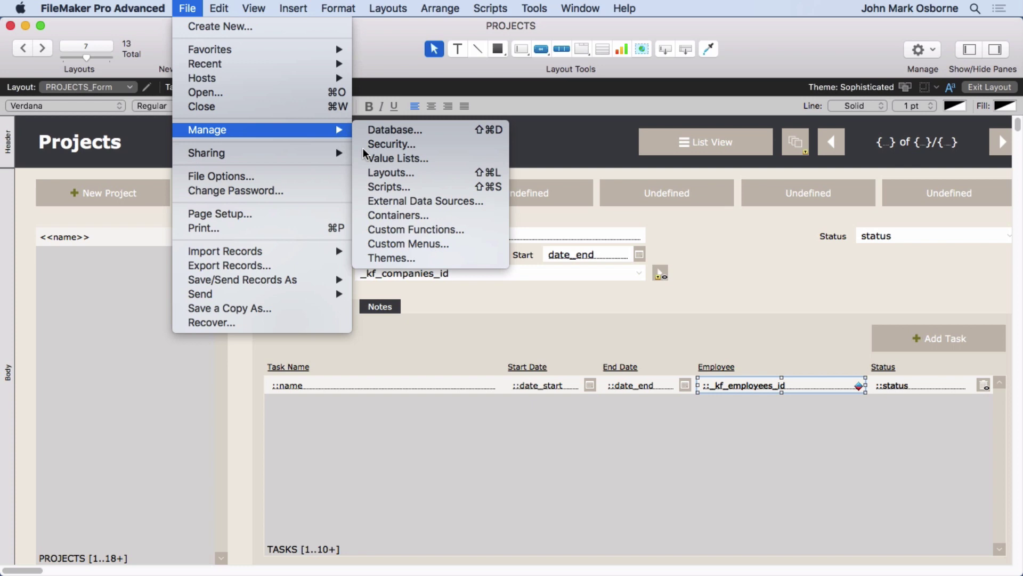
left_click(398, 157)
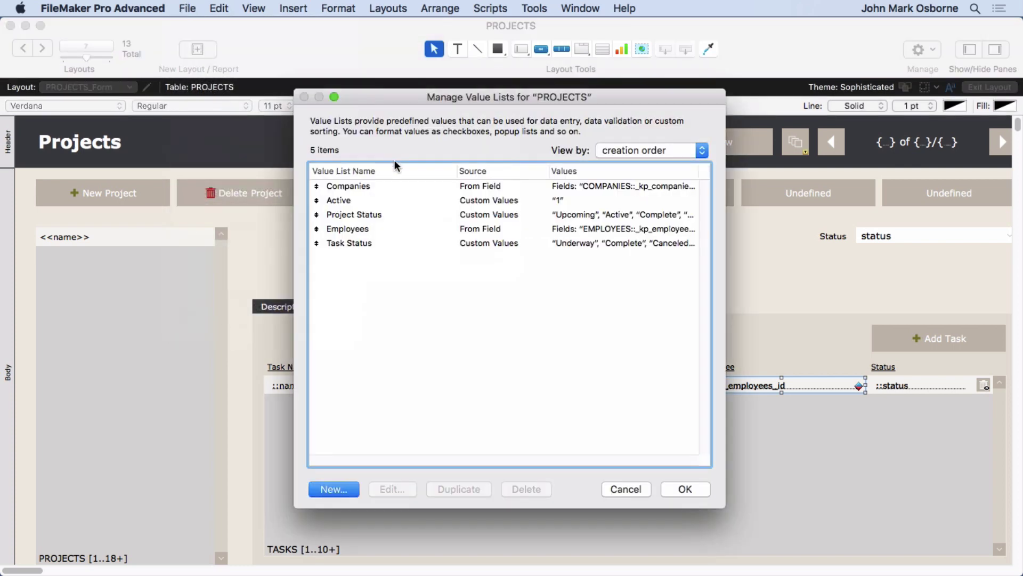
left_click(357, 229)
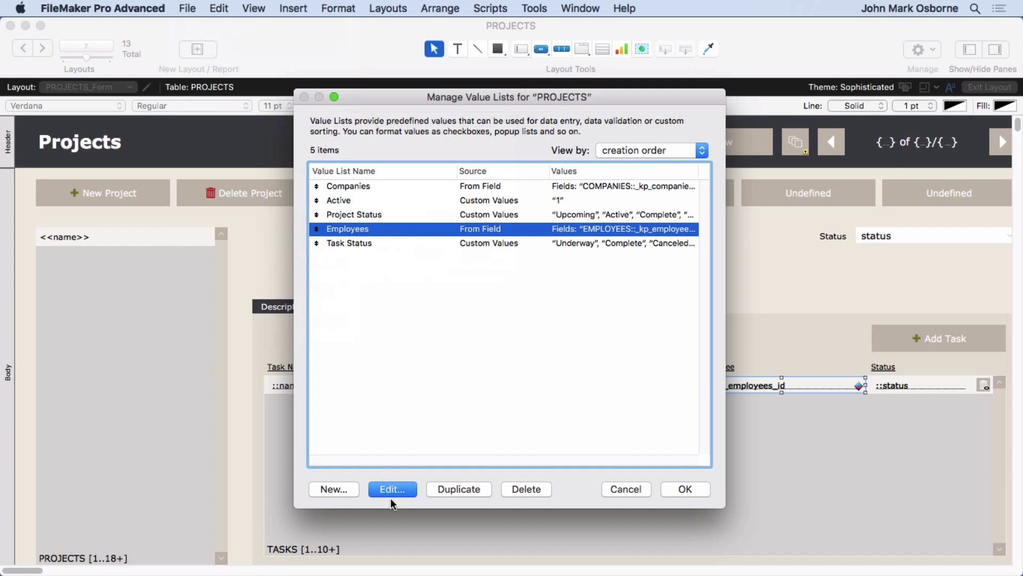
left_click(393, 490)
left_click(495, 113)
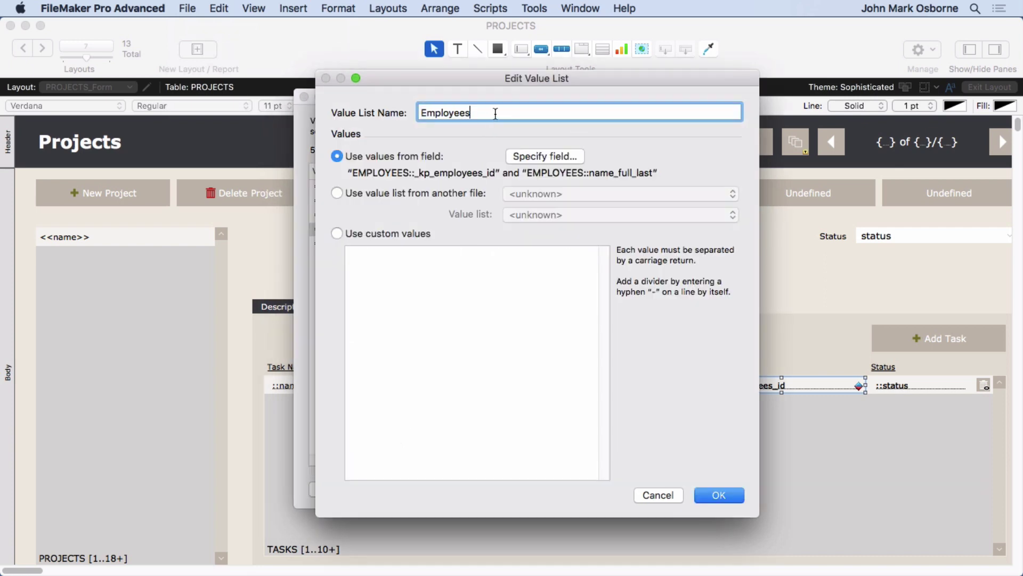
type("by Company")
Limit the value list to related values only, starting from PROJECTS.
left_click(526, 155)
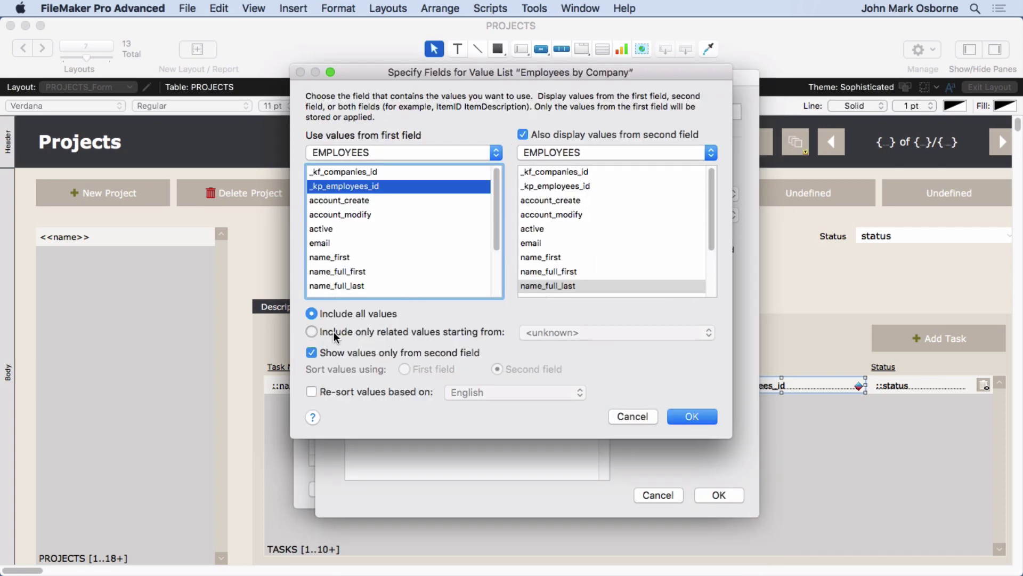
left_click(334, 331)
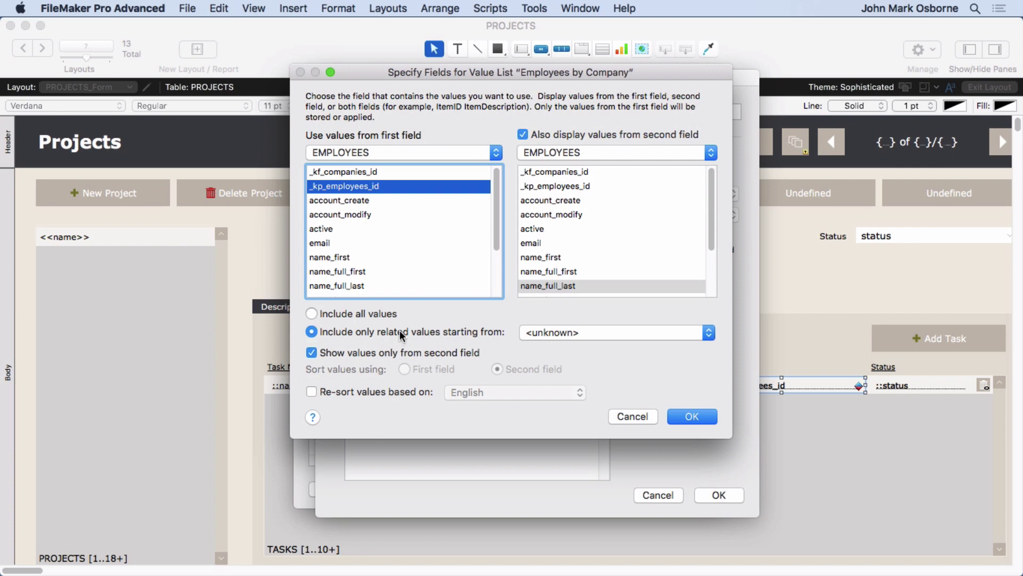
left_click(544, 332)
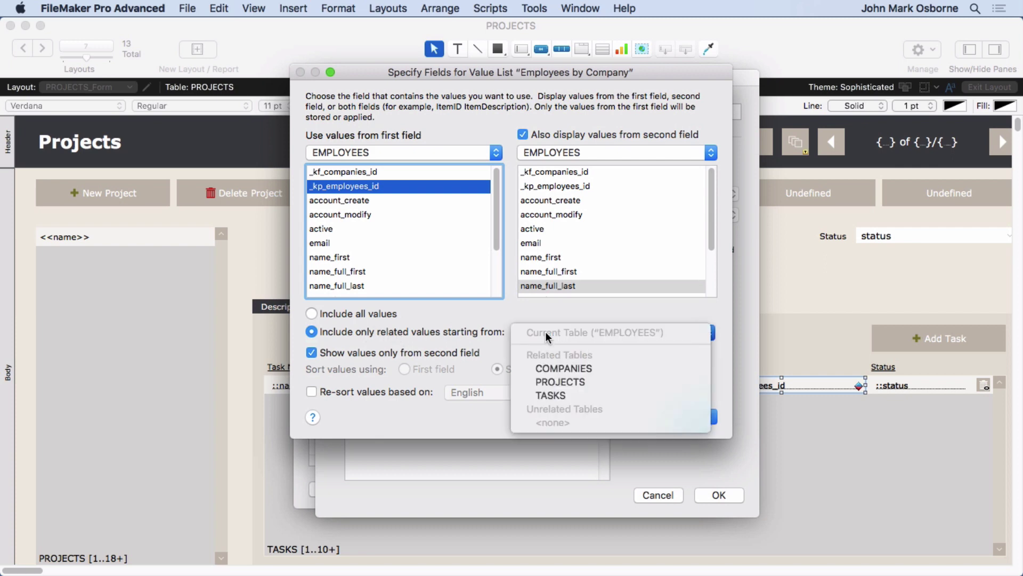
left_click(554, 379)
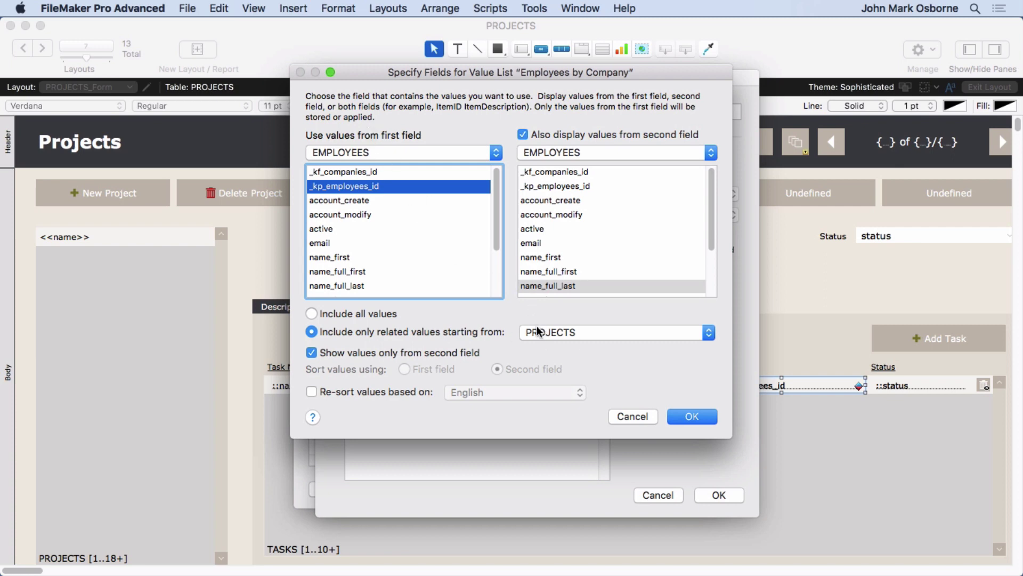
left_click(559, 332)
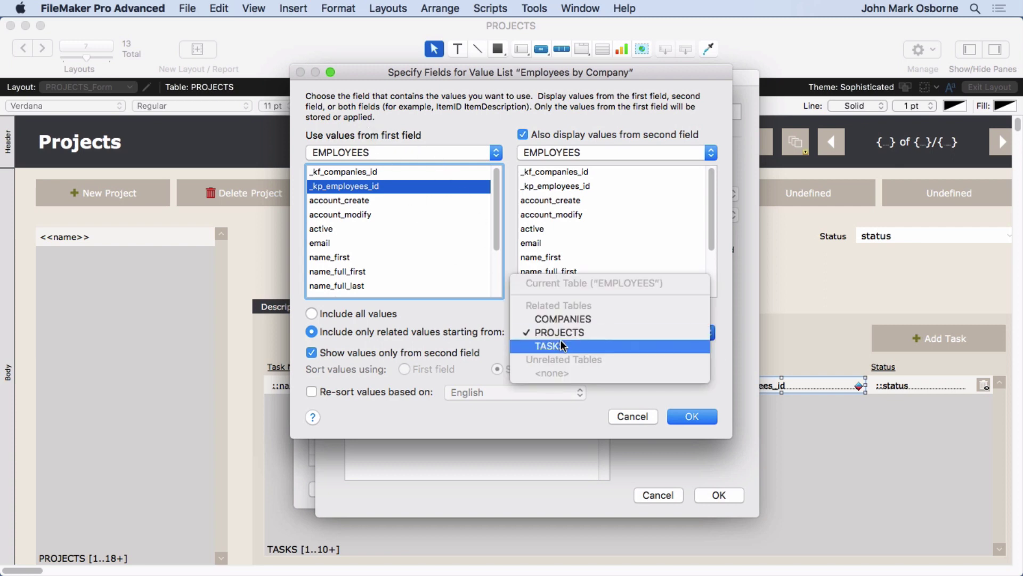
left_click(474, 312)
Check the PROJECTS, COMPANIES and EMPLOYEES links in the relationships graph, discarding any changes.
left_click(555, 152)
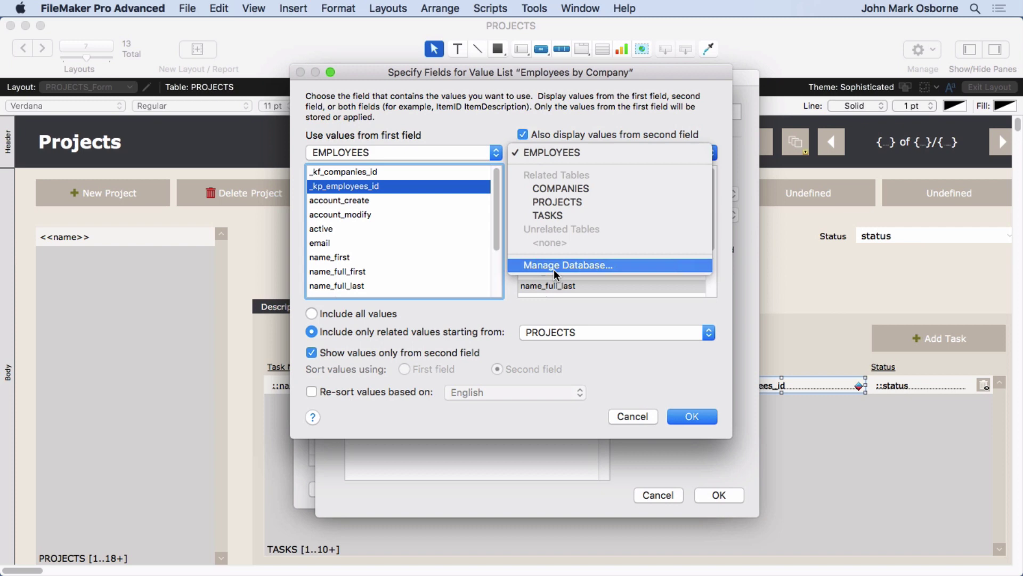
left_click(554, 269)
left_click(338, 249)
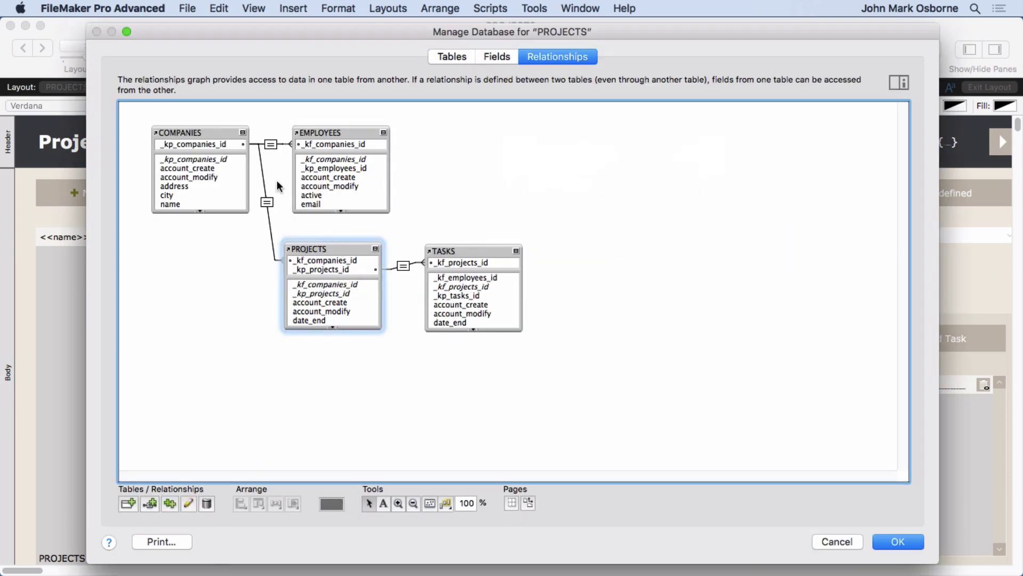
left_click(219, 130)
left_click(324, 131)
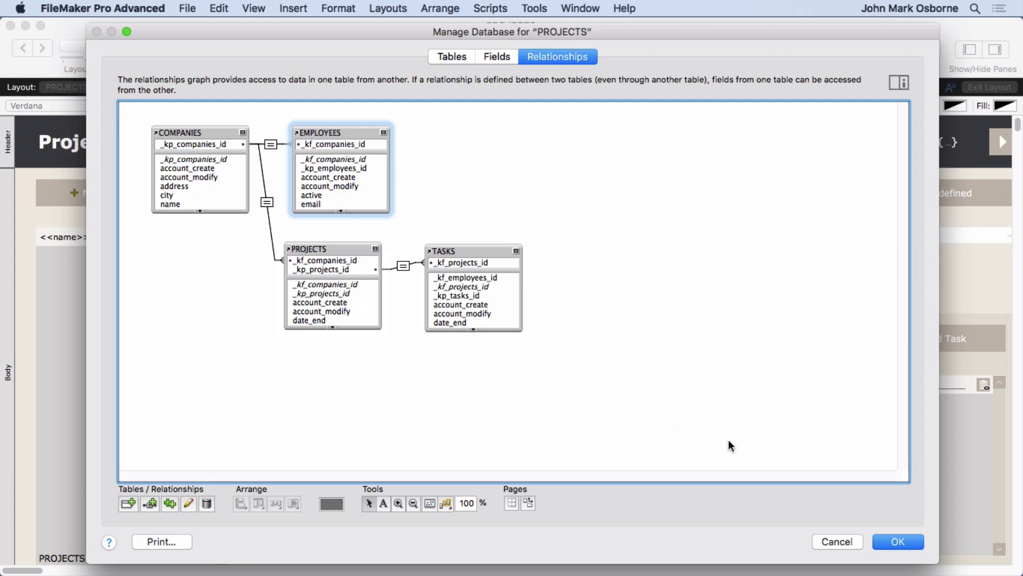
left_click(836, 541)
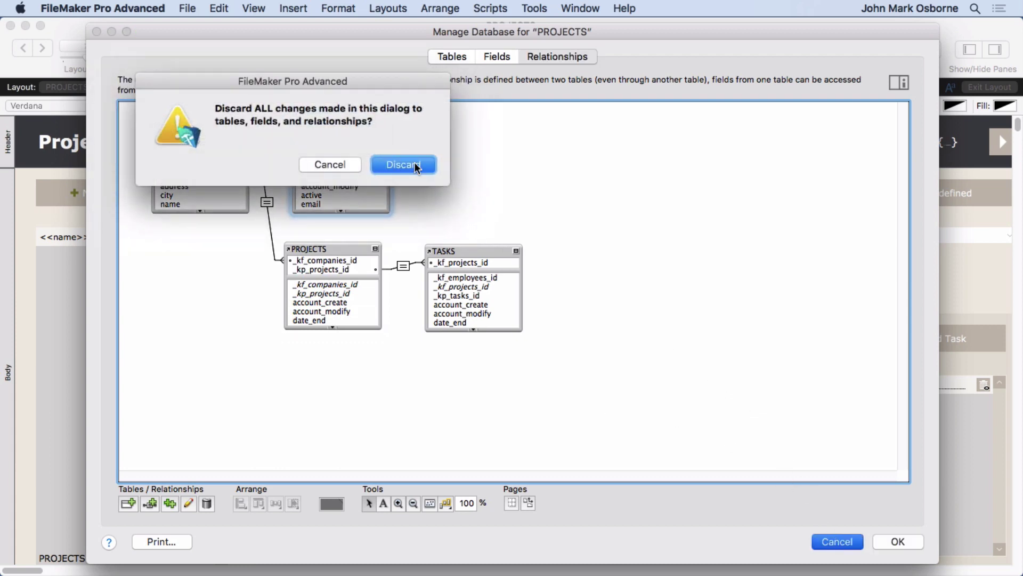
left_click(403, 165)
Confirm the field choices and save the Employees by Company value list.
left_click(702, 419)
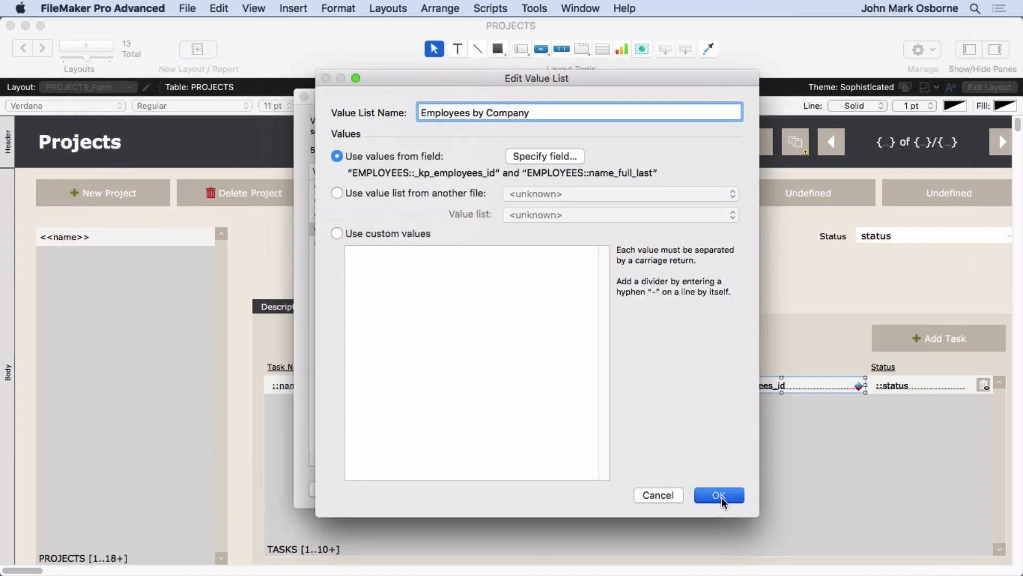
left_click(719, 495)
left_click(684, 486)
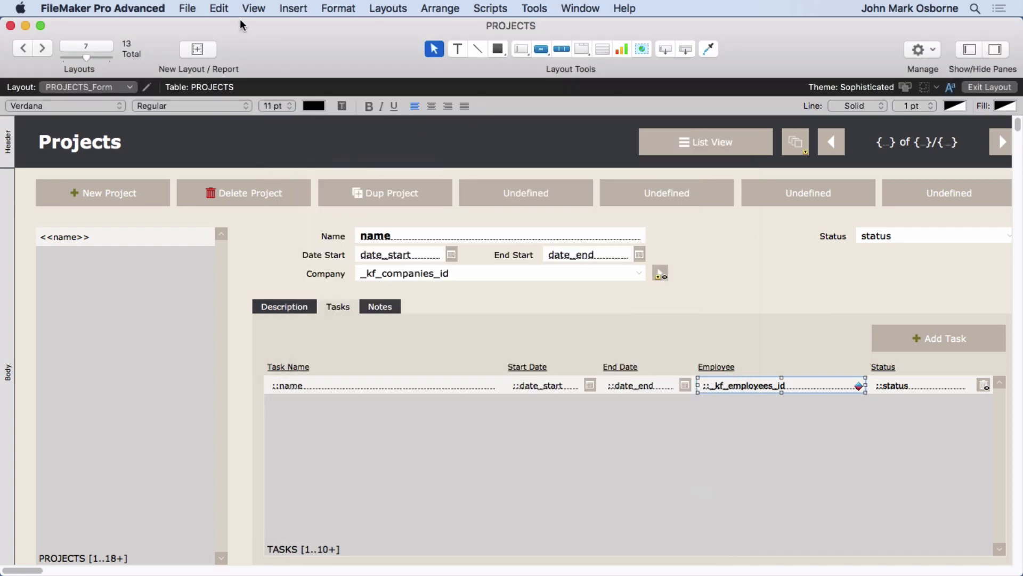
Return to Browse mode on Project 2's record with its Tasks tab showing.
left_click(254, 8)
left_click(275, 25)
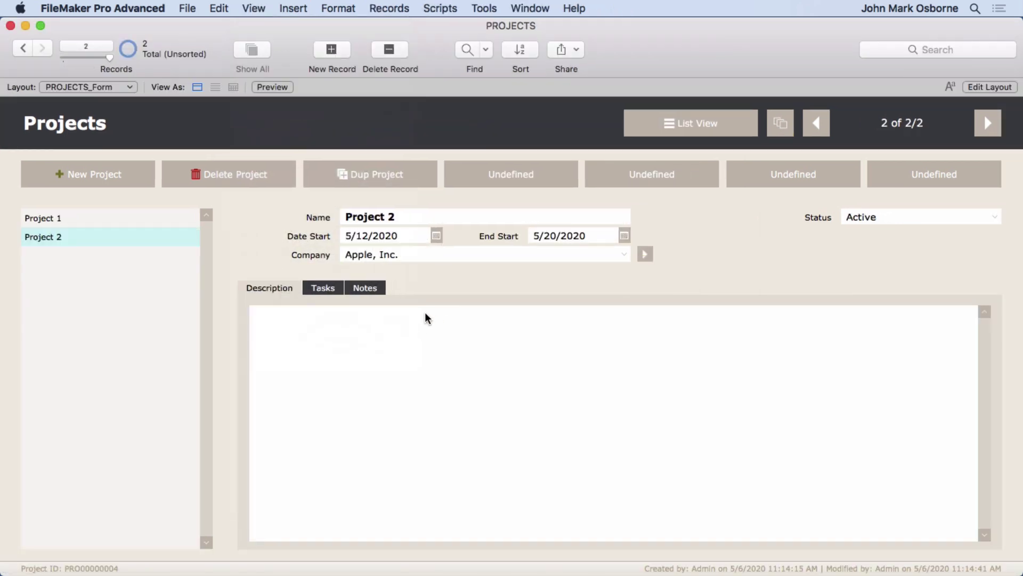
left_click(327, 287)
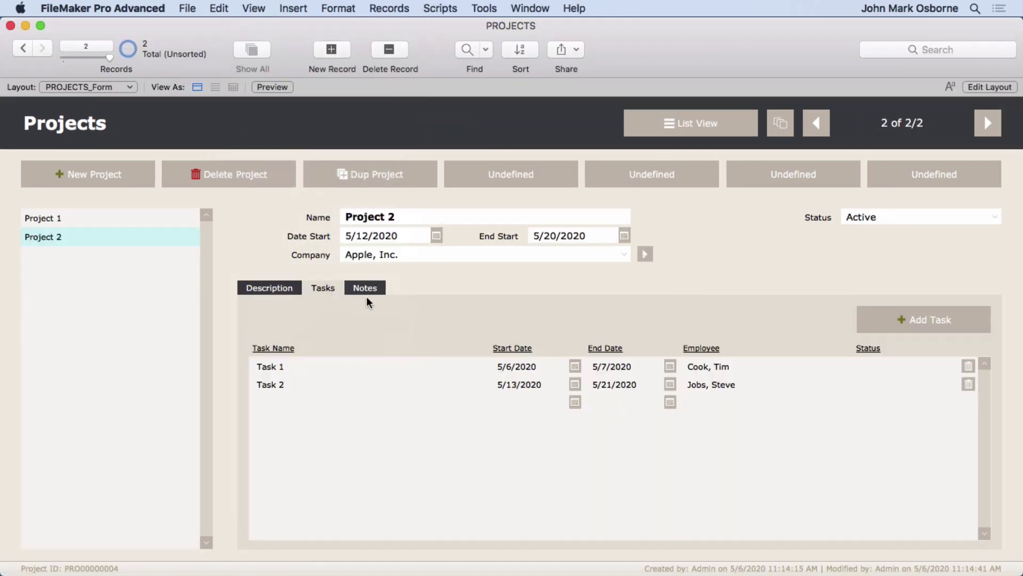
Check Task 1's employee choices, then open Apple, Inc.'s company record in a new window.
left_click(733, 366)
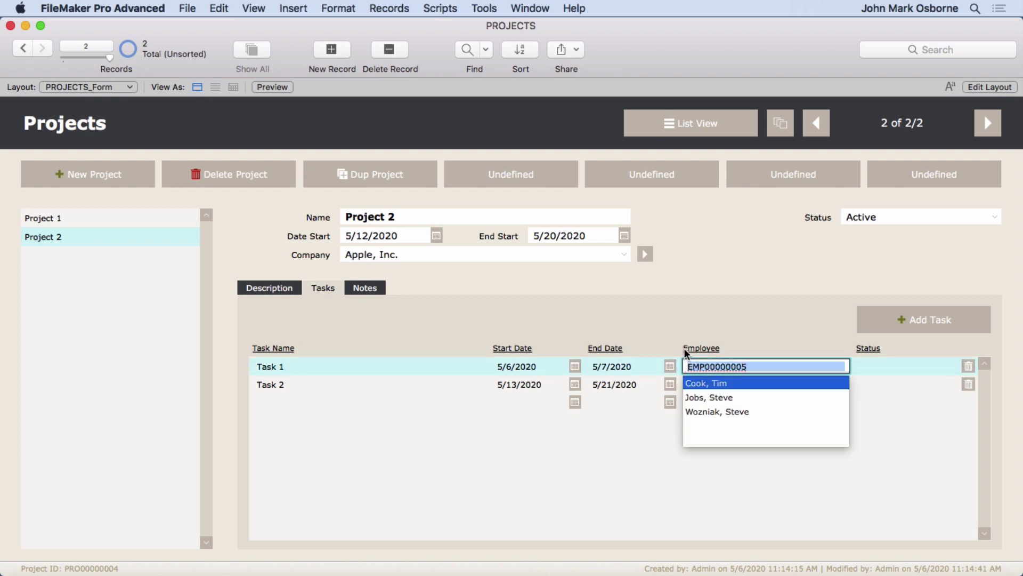
left_click(664, 280)
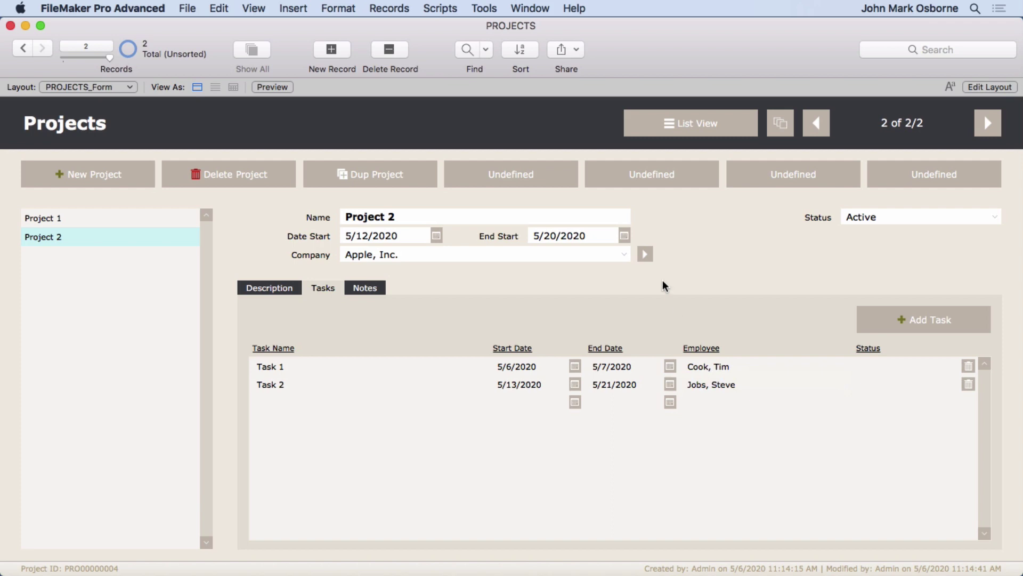
left_click(646, 255)
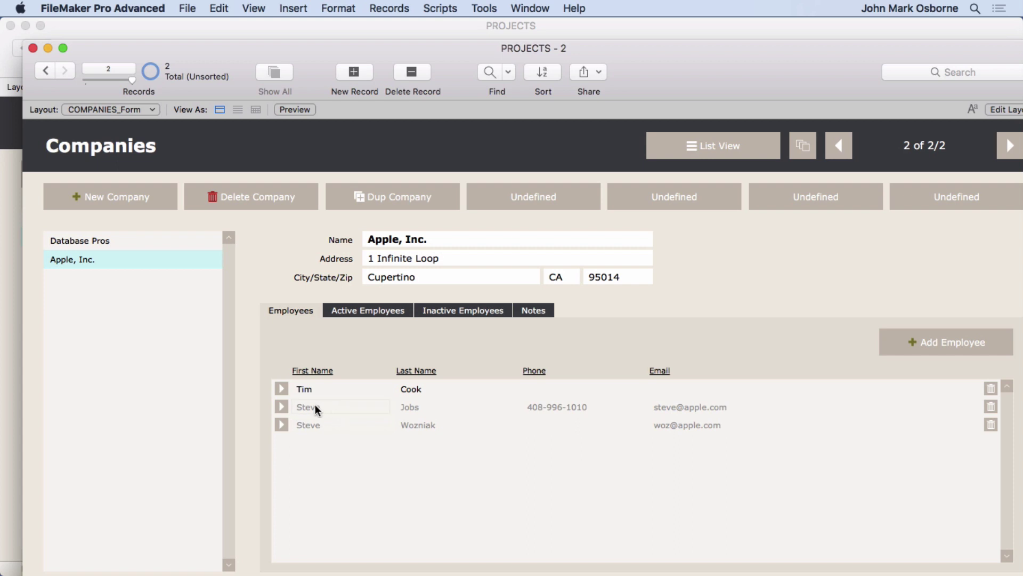
Close the company window and open the Manage Database relationships graph.
left_click(32, 48)
left_click(187, 8)
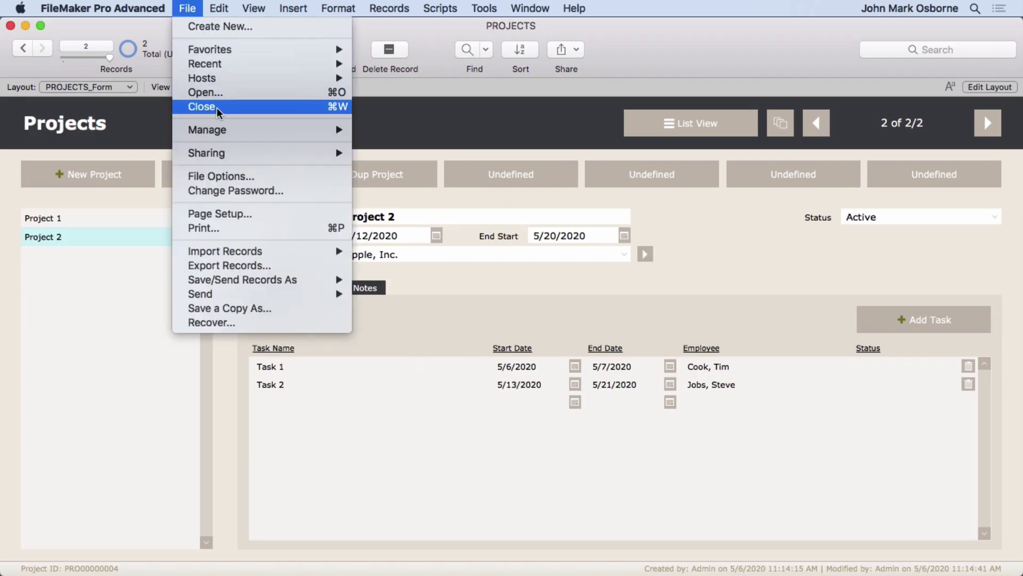
mouse_move(267, 129)
left_click(379, 131)
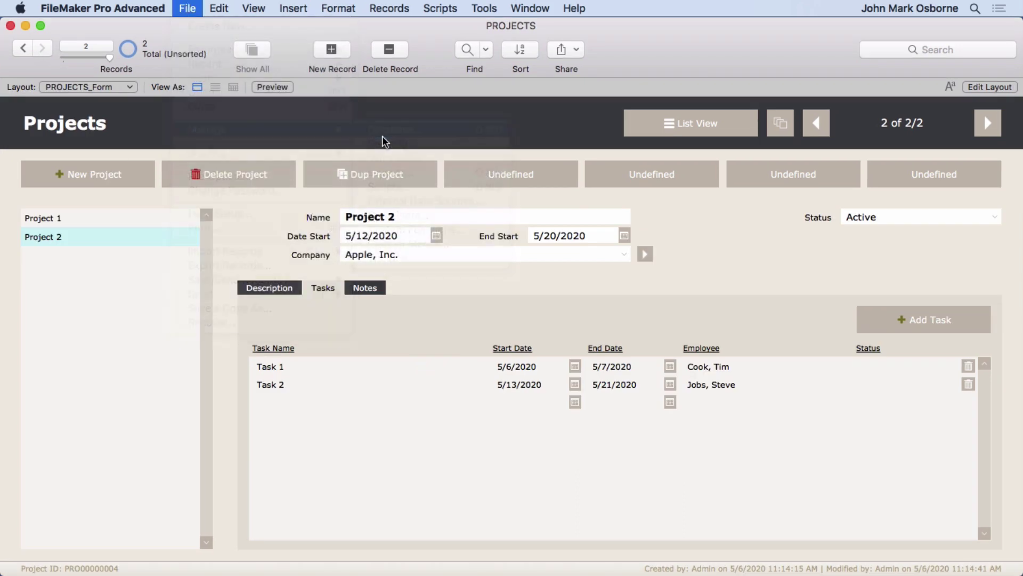
Inspect the Companies–Employees relationship definition without changes, then select both COMPANIES and EMPLOYEES tables.
left_click(269, 205)
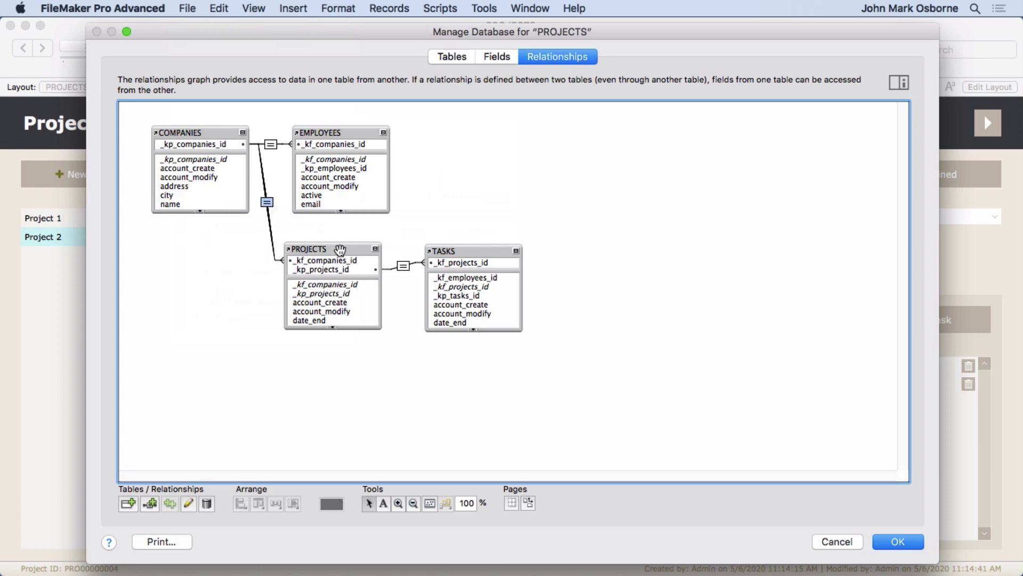
left_click(271, 145)
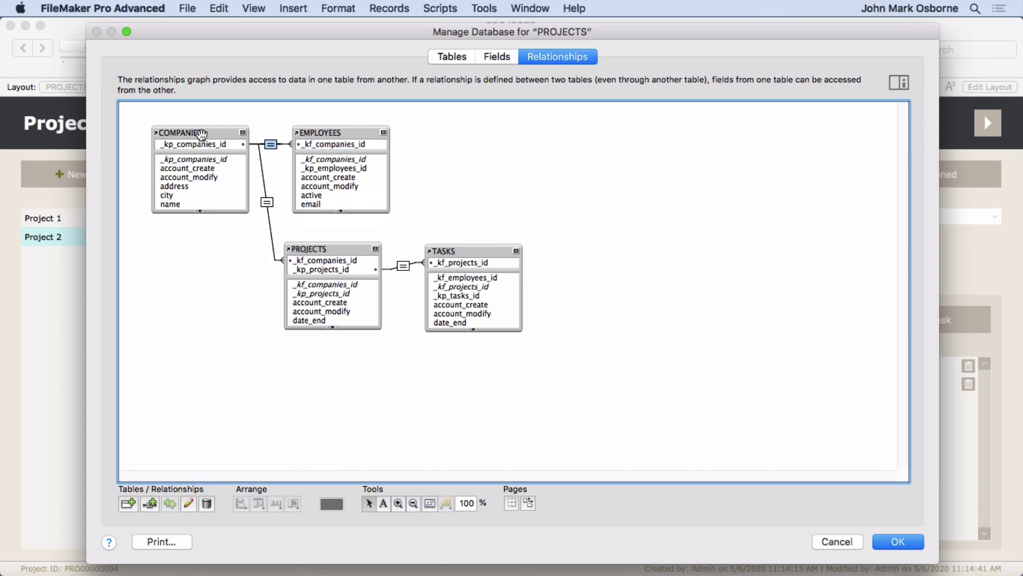
left_click(207, 133)
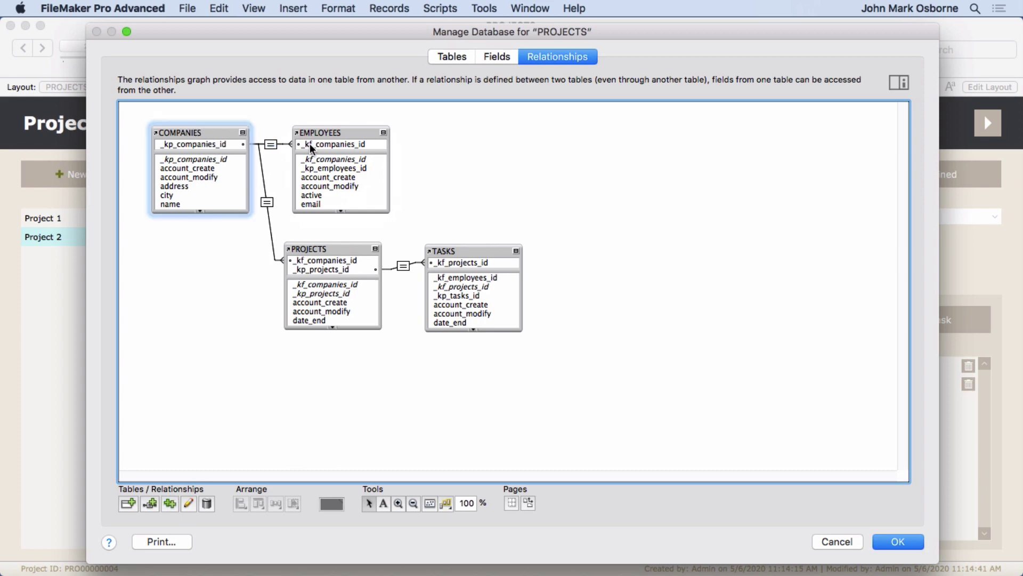
left_click(321, 134)
double_click(272, 146)
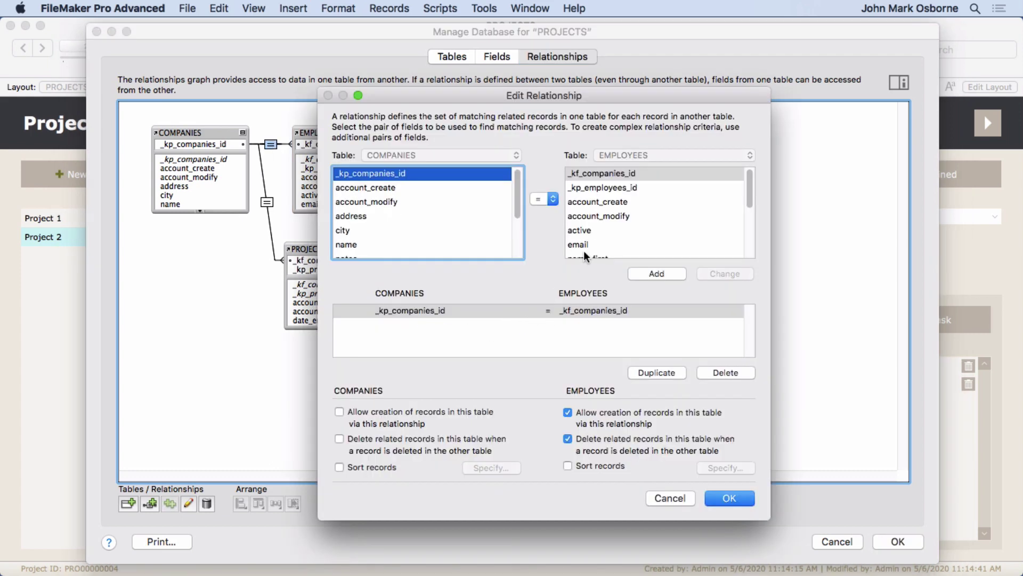
left_click(578, 231)
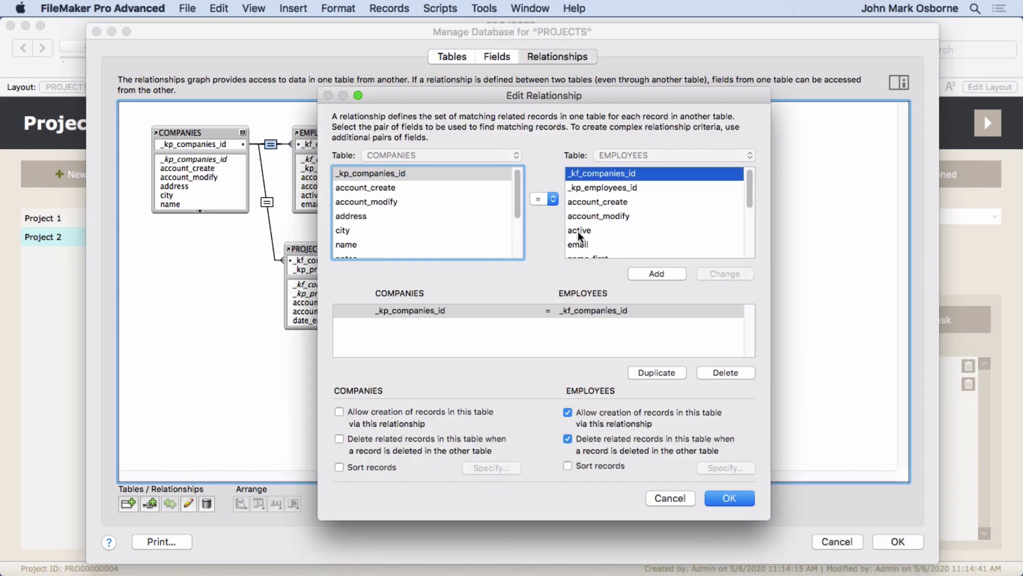
left_click(670, 497)
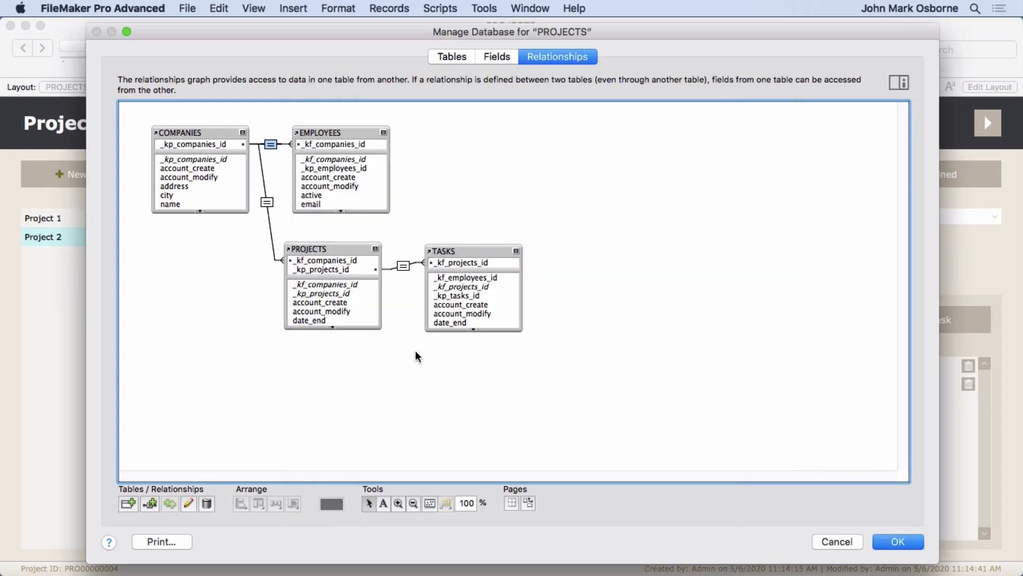
left_click_drag(166, 116, 350, 167)
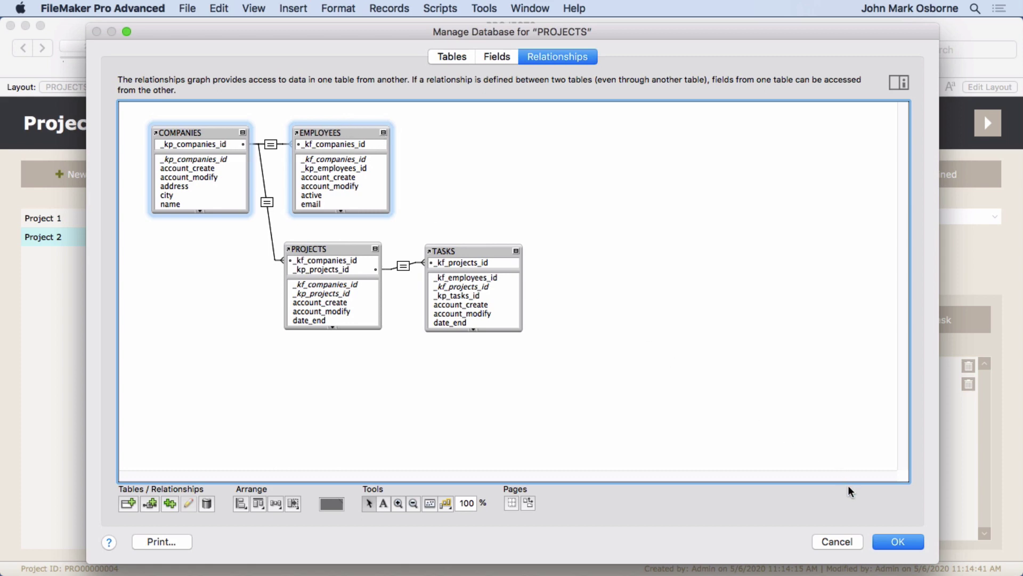
In the EMPLOYEES fields, name a new field name_full_last_active and set its type to Calculation.
left_click(489, 56)
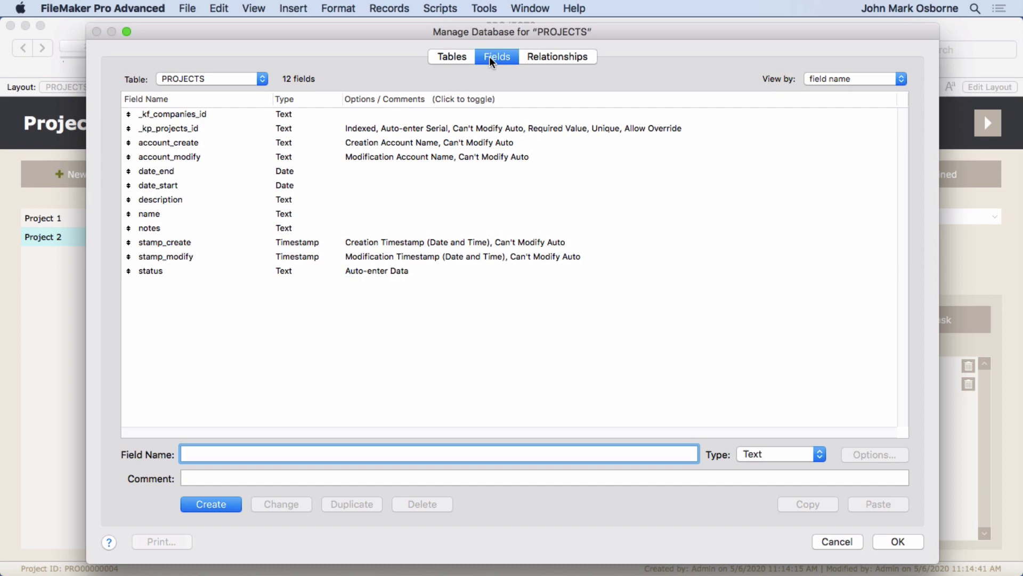
left_click(213, 79)
left_click(213, 102)
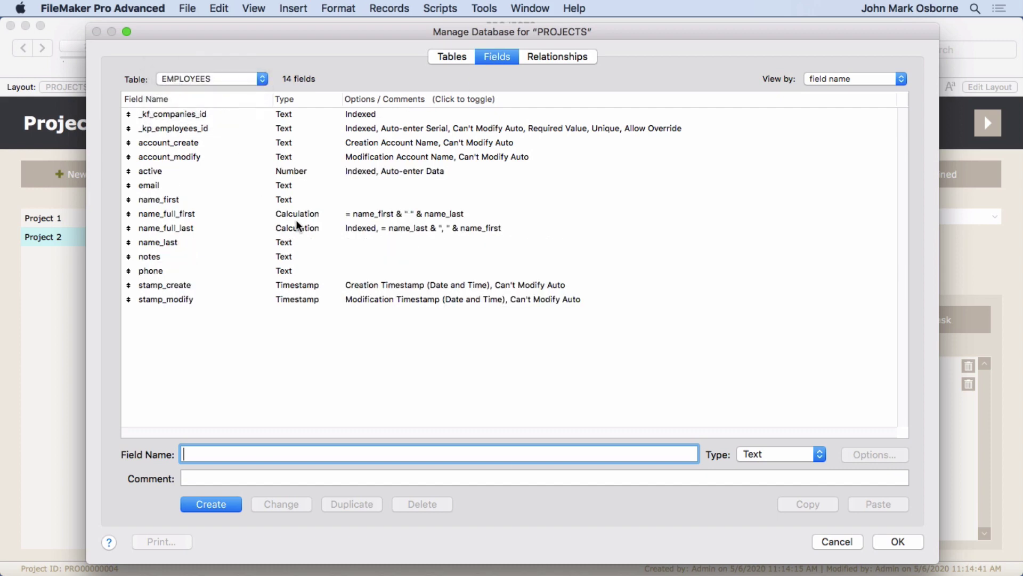
type("name_f")
type("ull_last_popup")
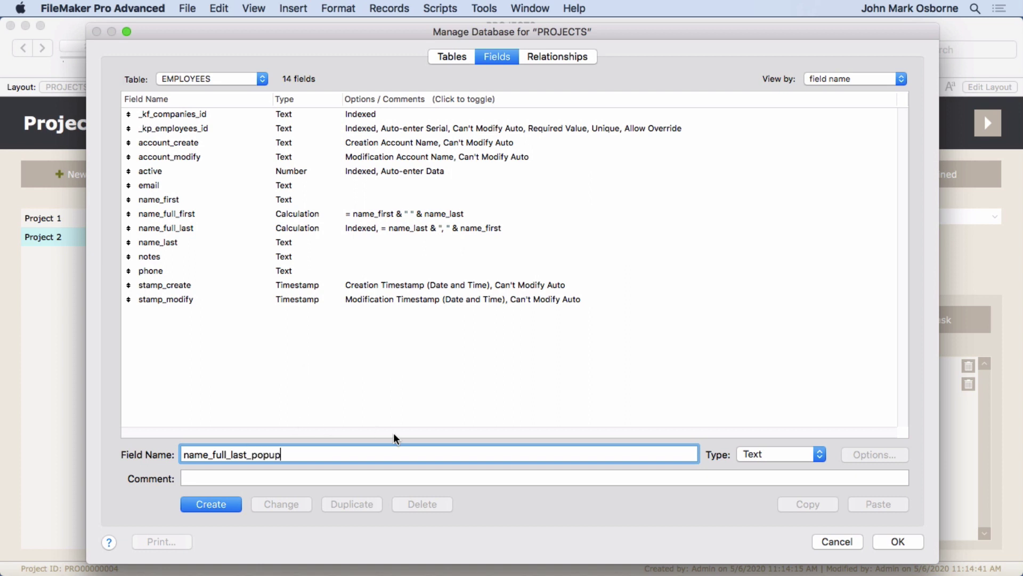
left_click_drag(251, 458, 341, 464)
type("active")
left_click(774, 454)
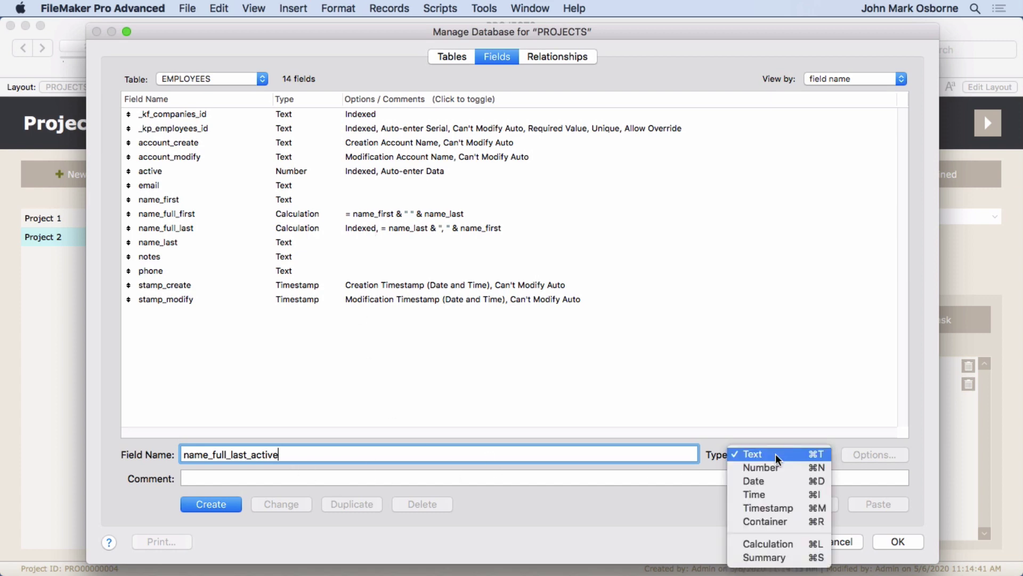
left_click(779, 543)
Create the field with a Text result and enter name_last & ", " & name_first.
left_click(215, 504)
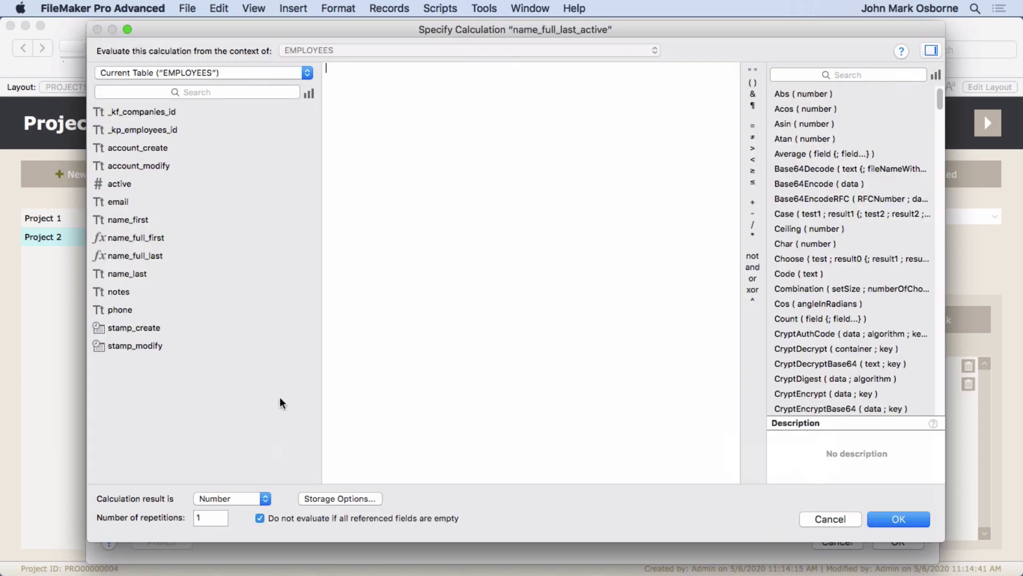
left_click(234, 496)
left_click(236, 487)
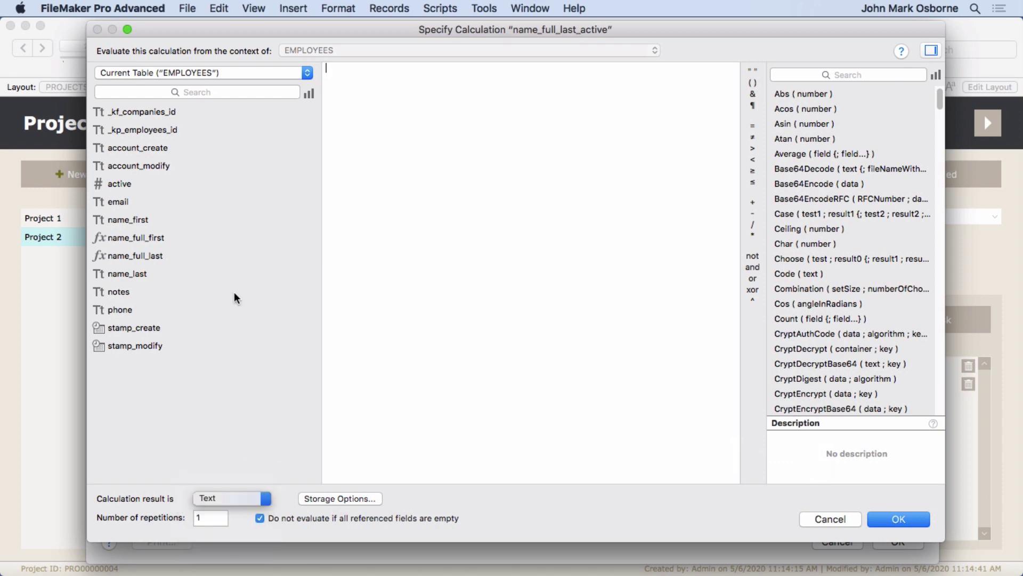
double_click(131, 273)
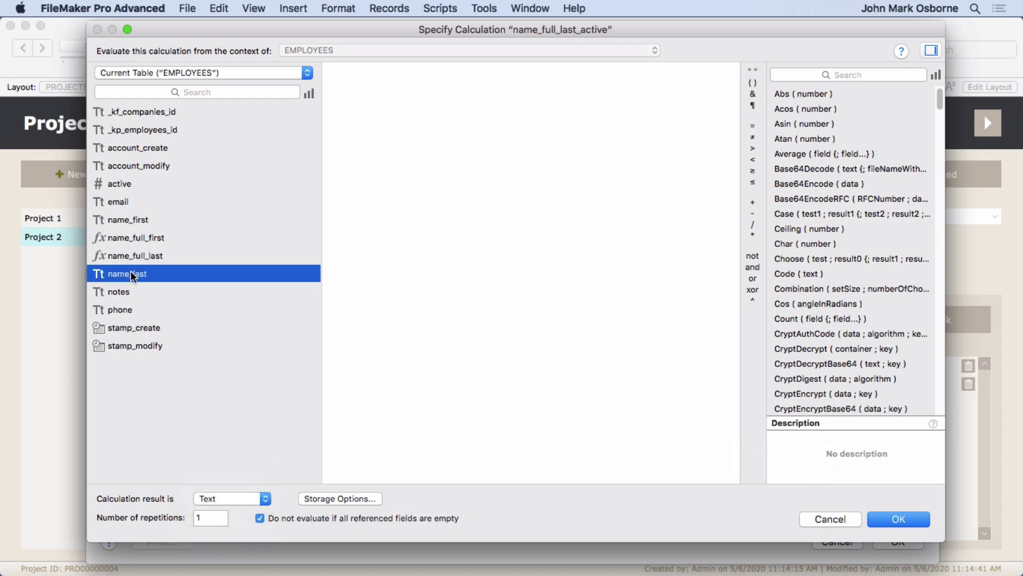
type("& \"")
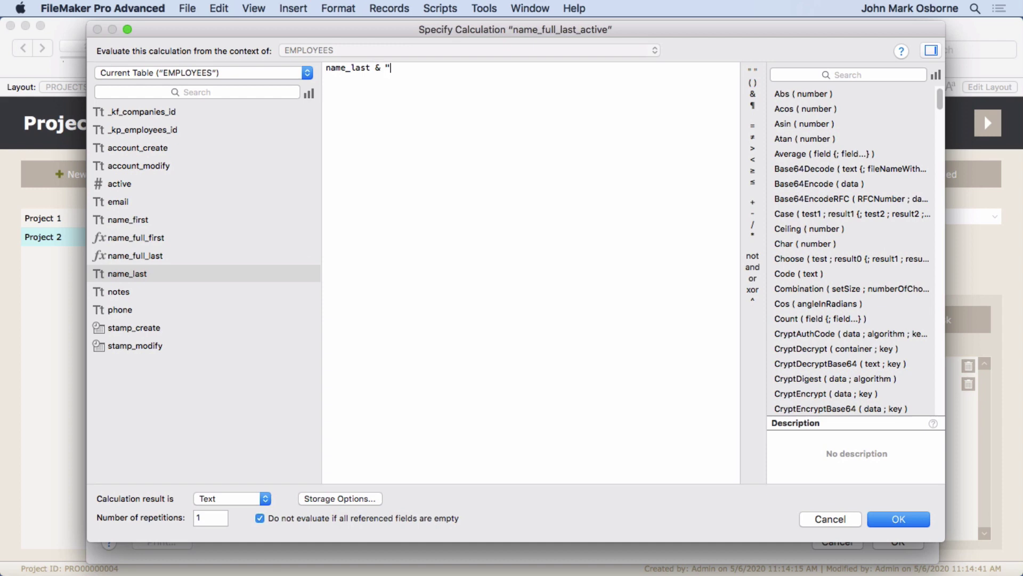
type(", \" &")
double_click(125, 219)
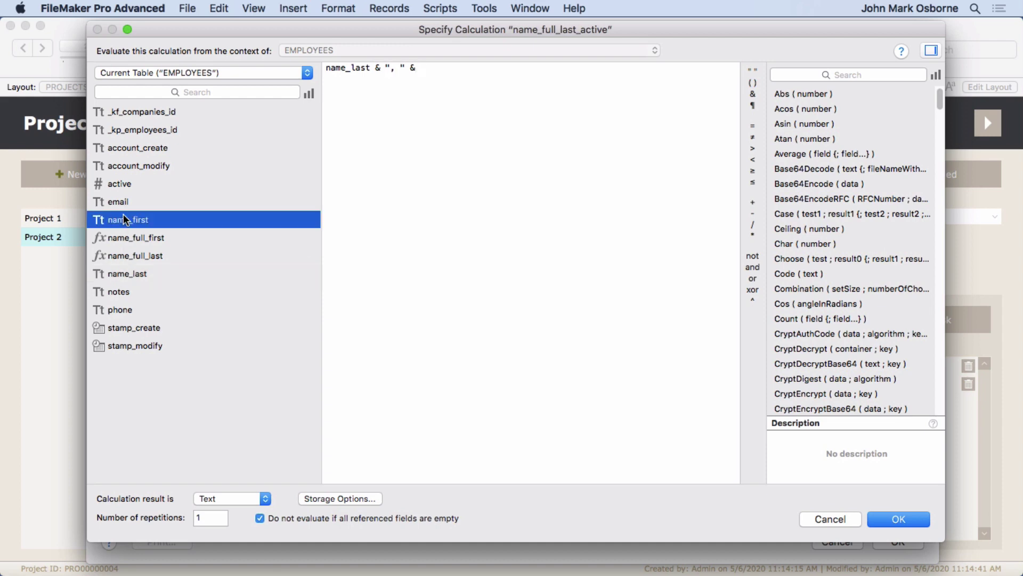
Wrap the expression in Case( active = 1; … ) so names appear only for active employees.
left_click(326, 69)
type("case(")
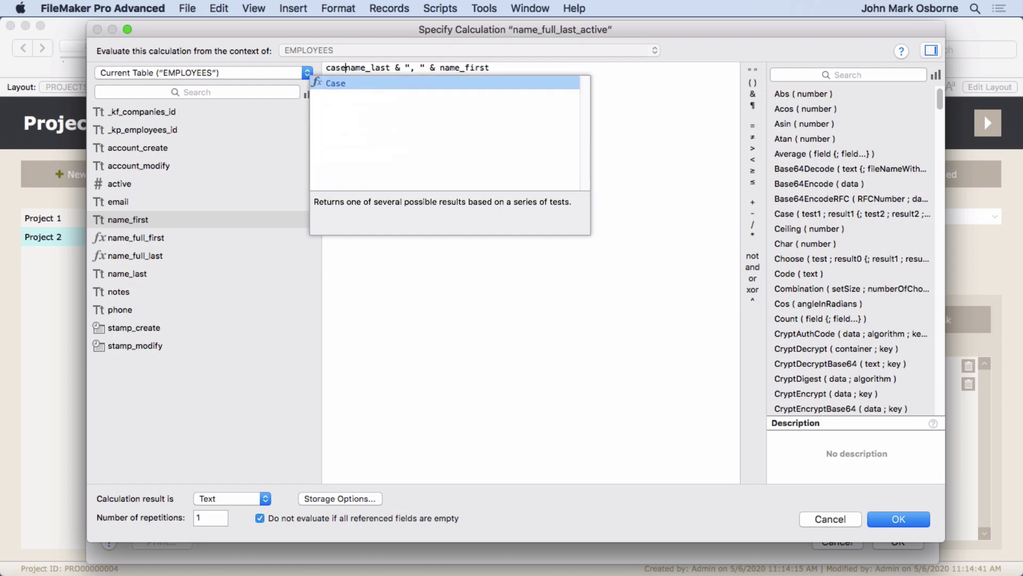
key("Return")
key("Return")
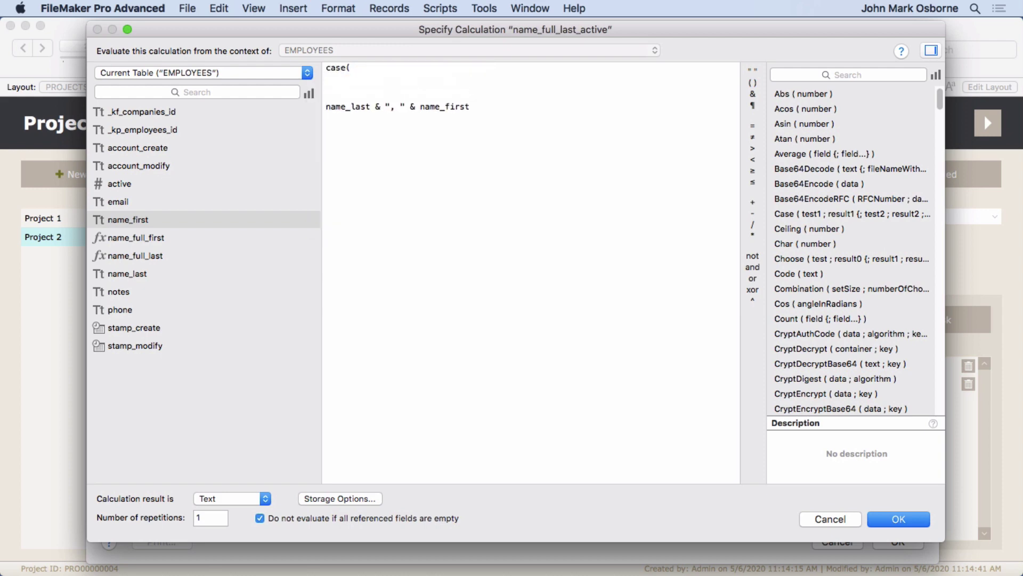
key("Up")
type("active")
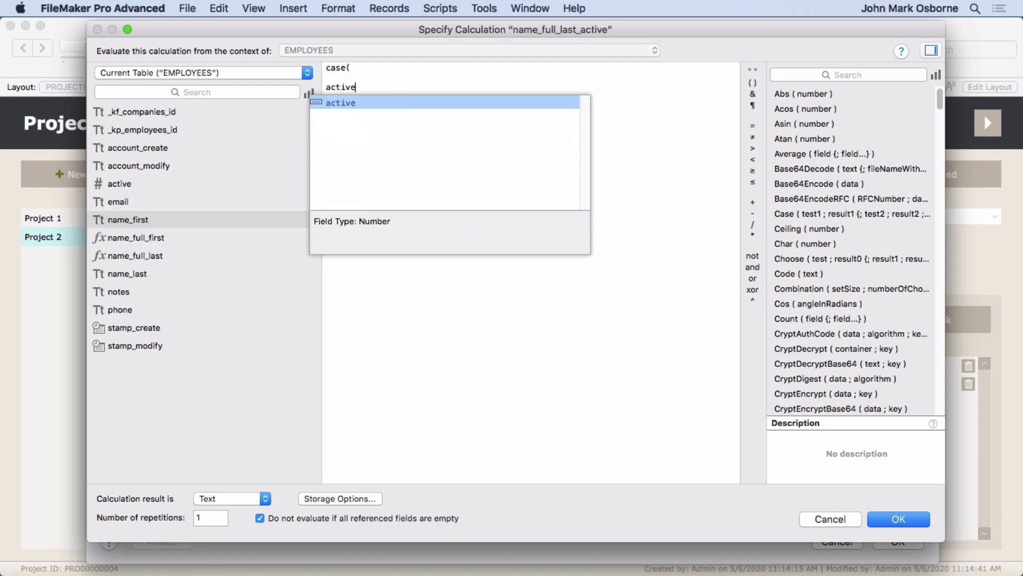
type(" = 1;")
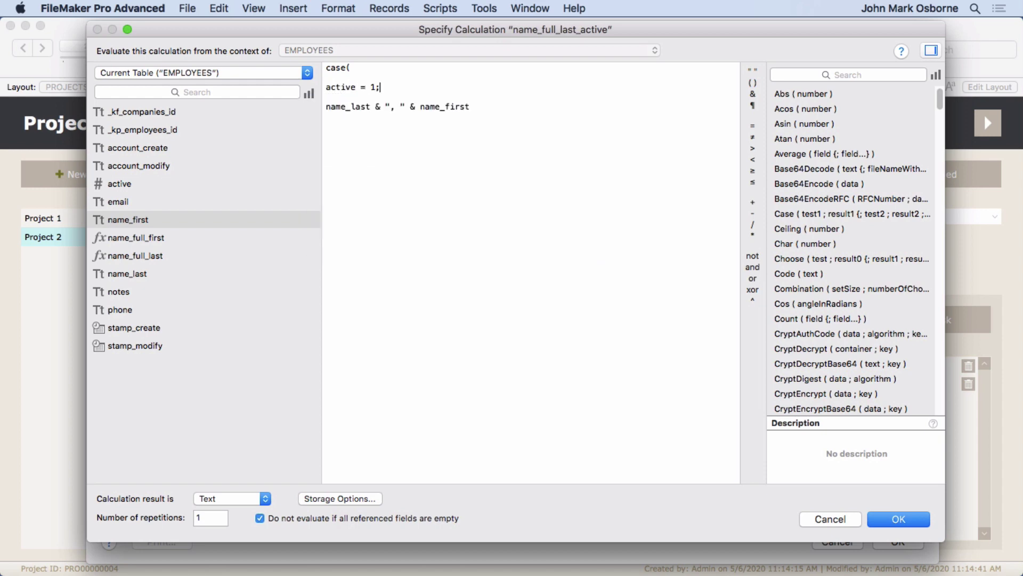
left_click(417, 168)
key("Return")
key("Return")
type(")")
left_click_drag(331, 126, 317, 66)
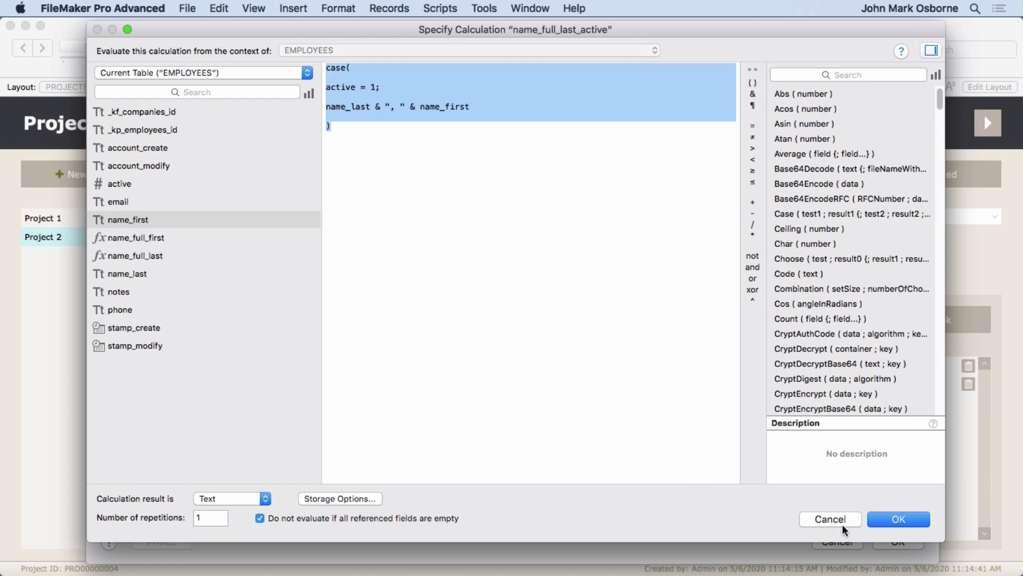
Save the name_full_last_active calculation and close the database definitions.
left_click(884, 516)
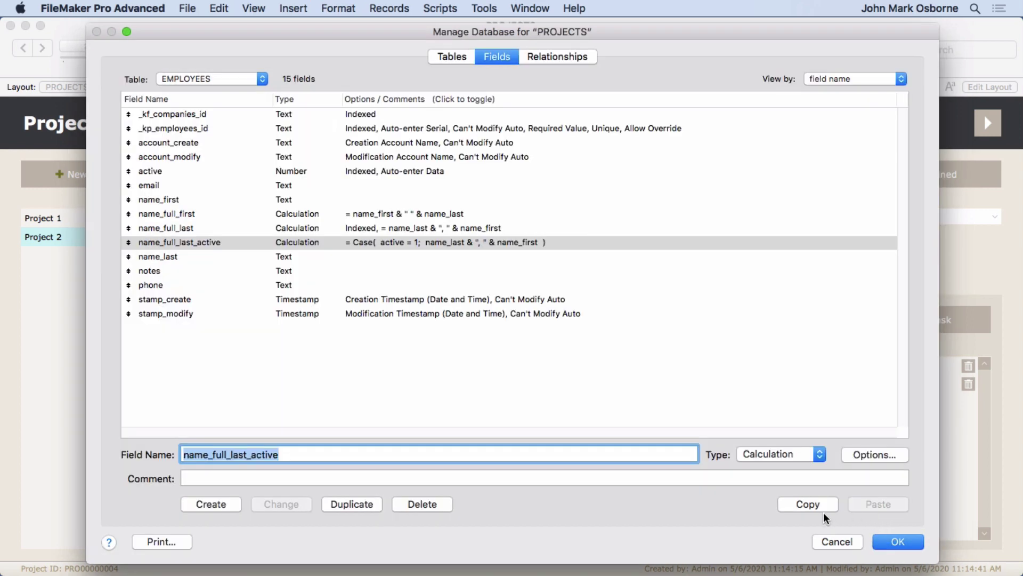
left_click(898, 541)
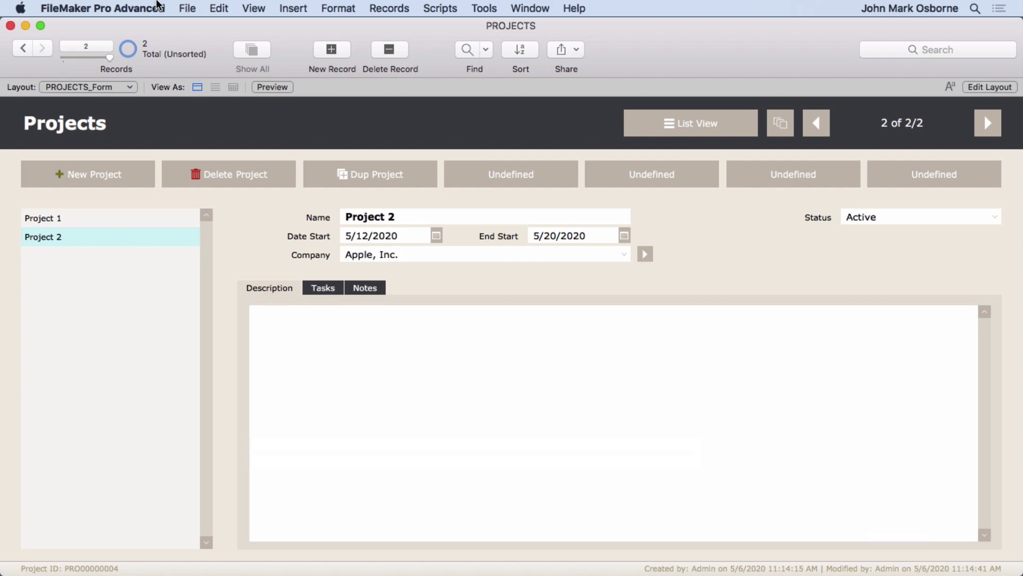
left_click(187, 7)
mouse_move(263, 132)
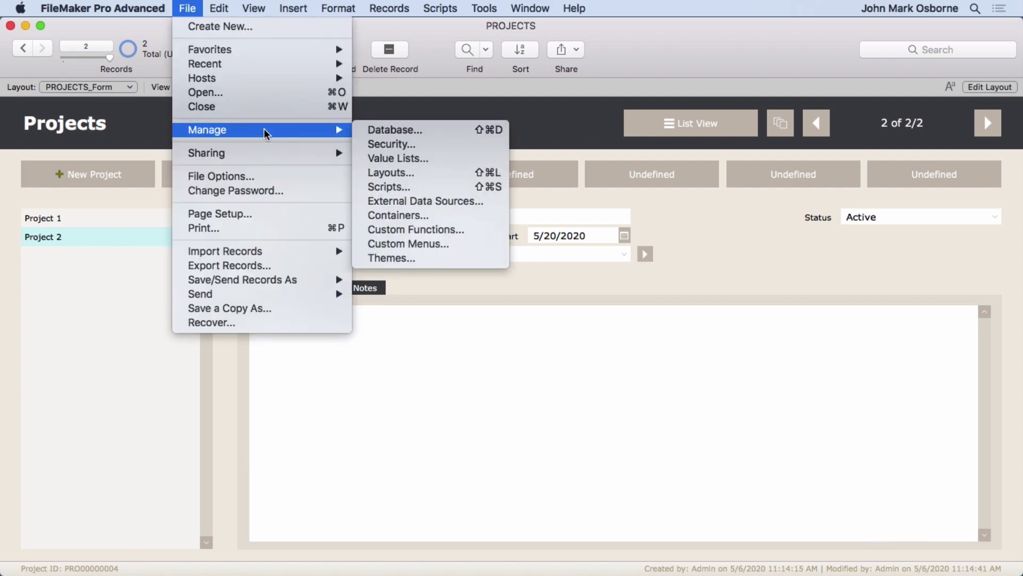
left_click(399, 157)
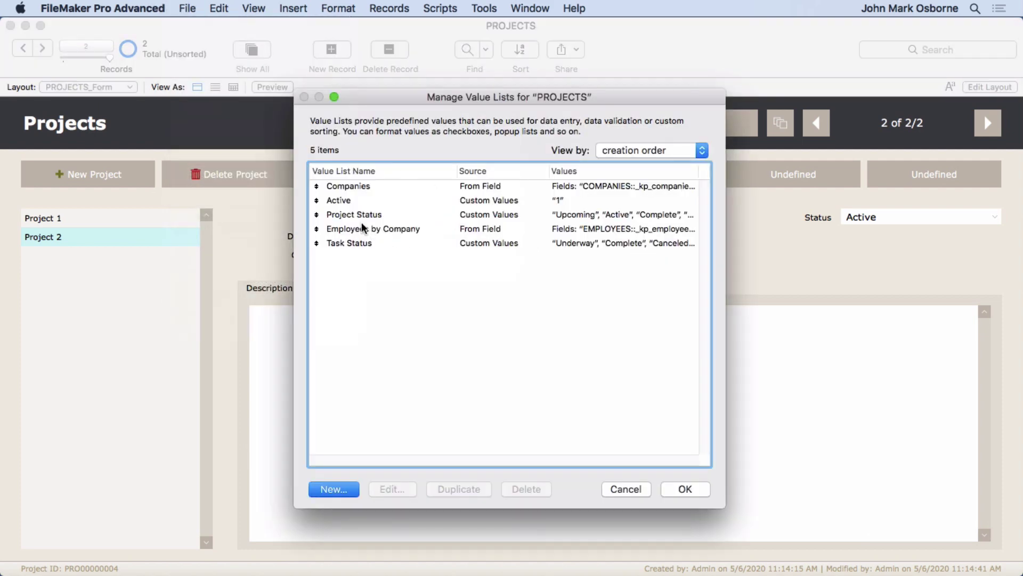
Set name_full_last_active as the second displayed field of Employees by Company and save.
double_click(361, 228)
left_click(525, 159)
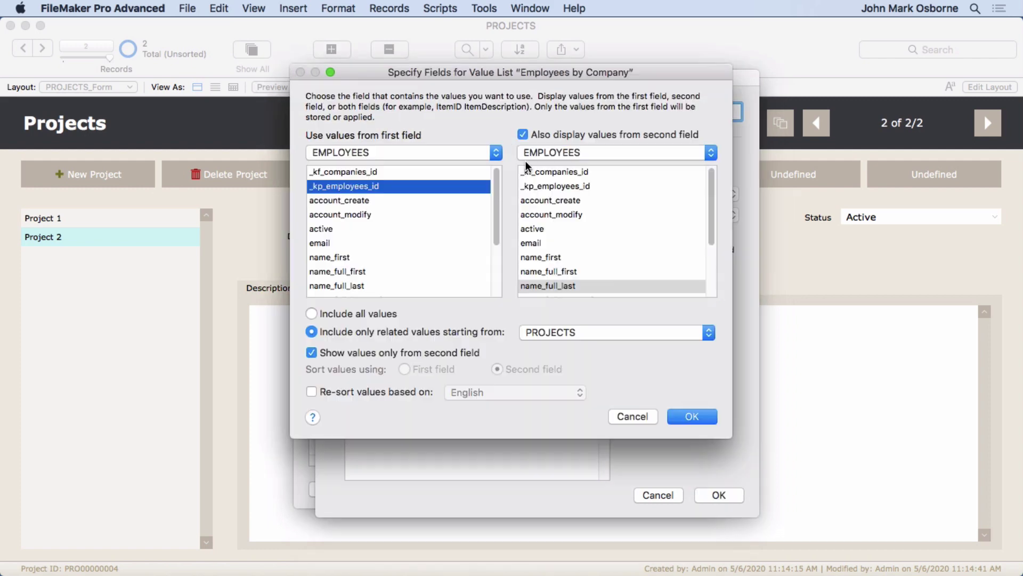
scroll(568, 245, "down", 3)
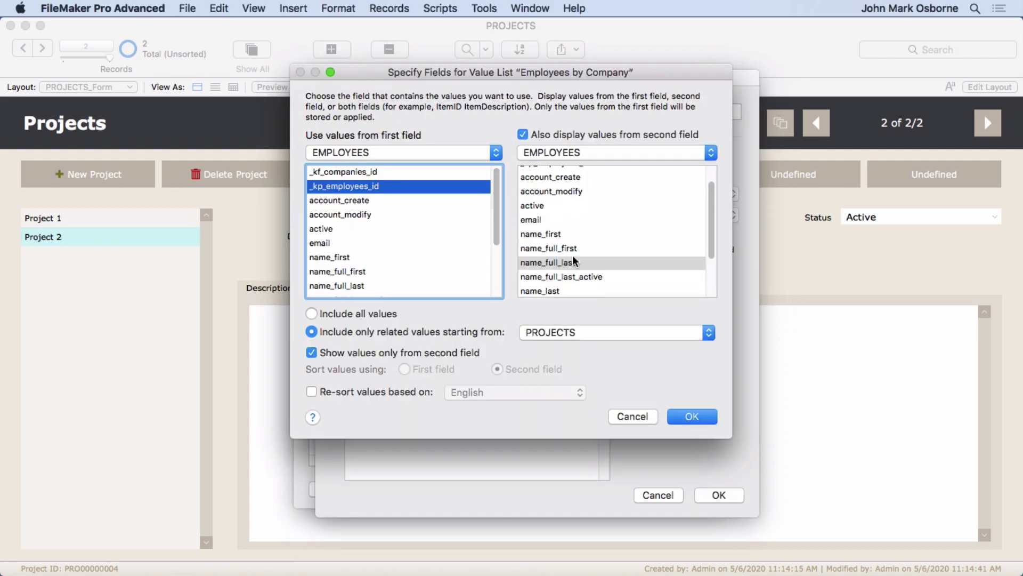
left_click(568, 276)
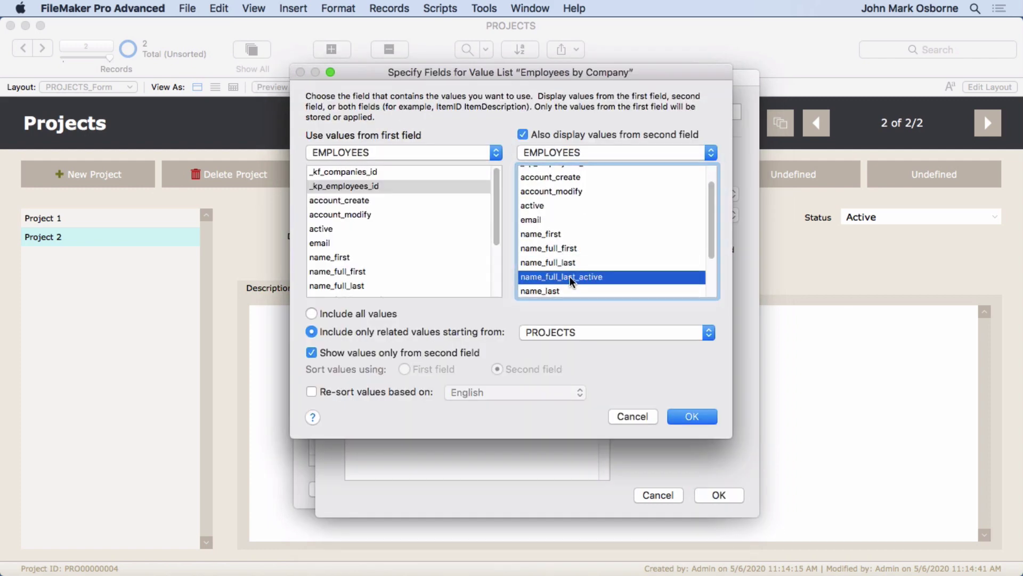
left_click(688, 416)
left_click(720, 495)
Close Manage Value Lists and verify Task 1's employee pop-up offers only Cook, Tim.
left_click(681, 487)
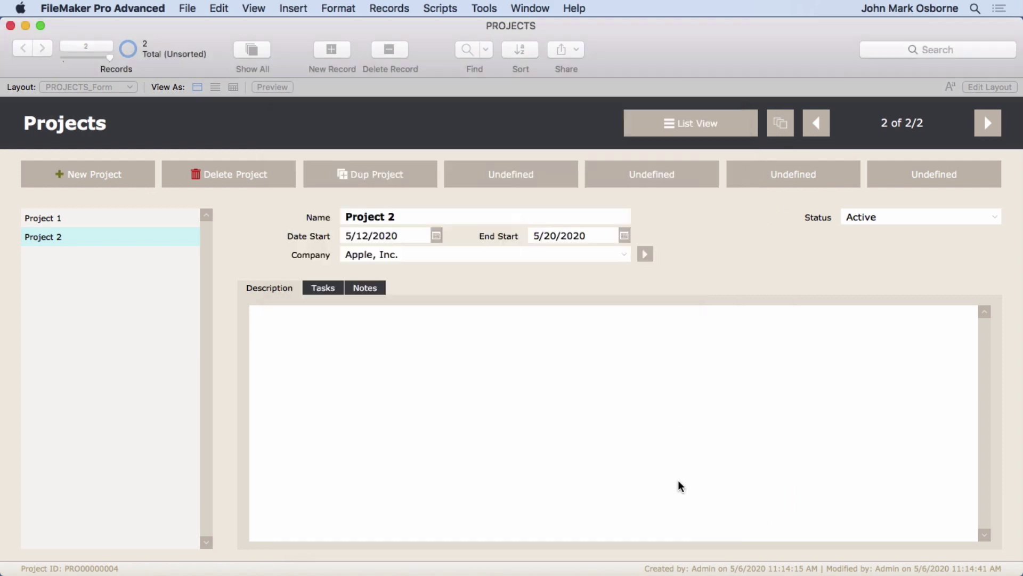
left_click(324, 290)
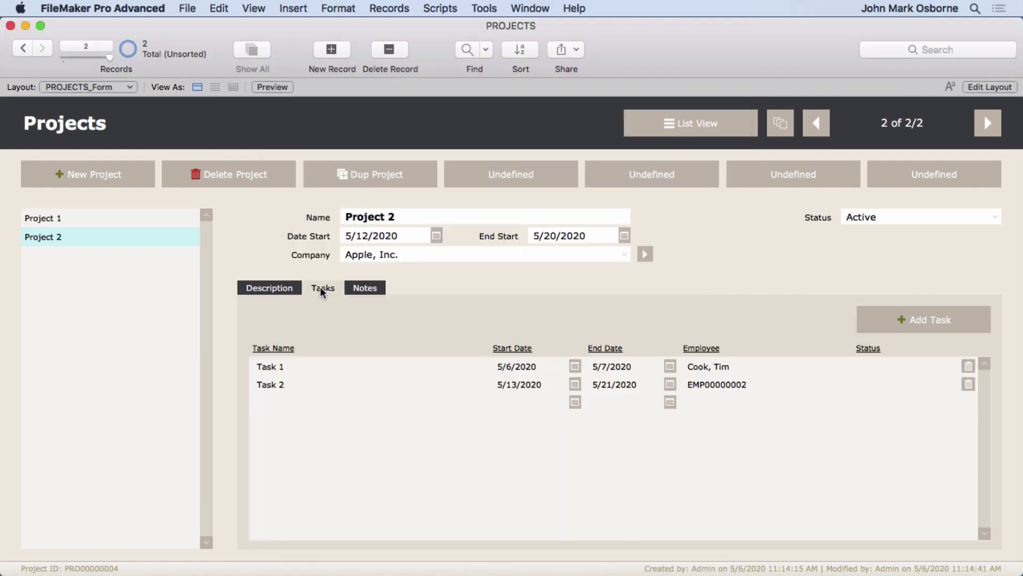
left_click(718, 367)
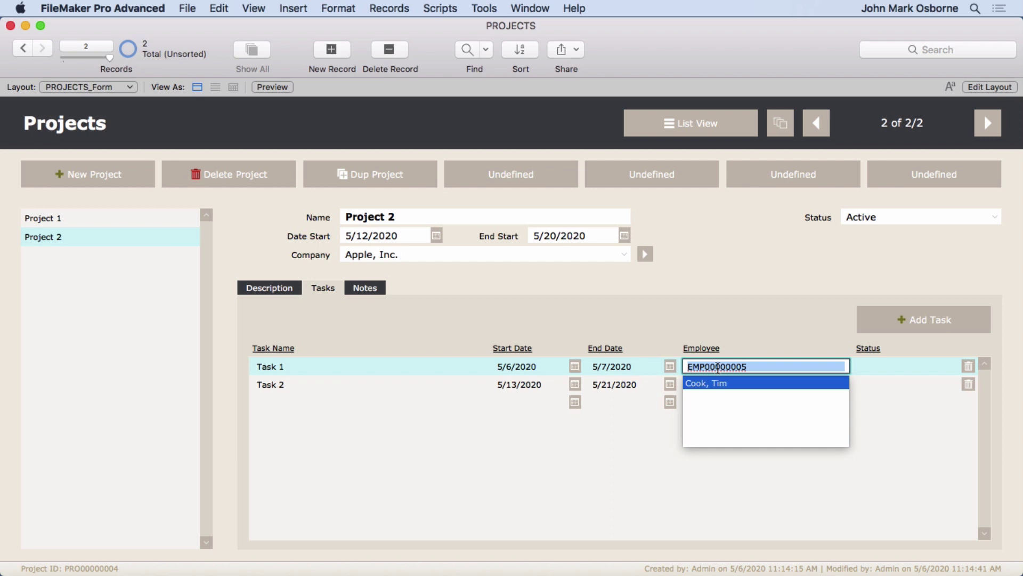
left_click(714, 313)
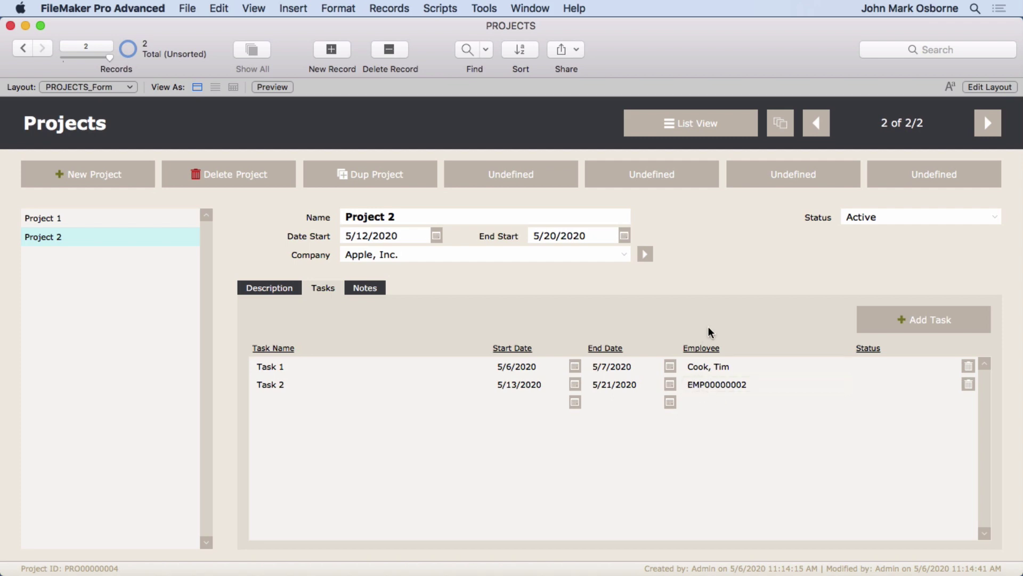
Enter layout mode, select the Tasks portal's Employee field, and show the Inspector pane.
left_click(989, 87)
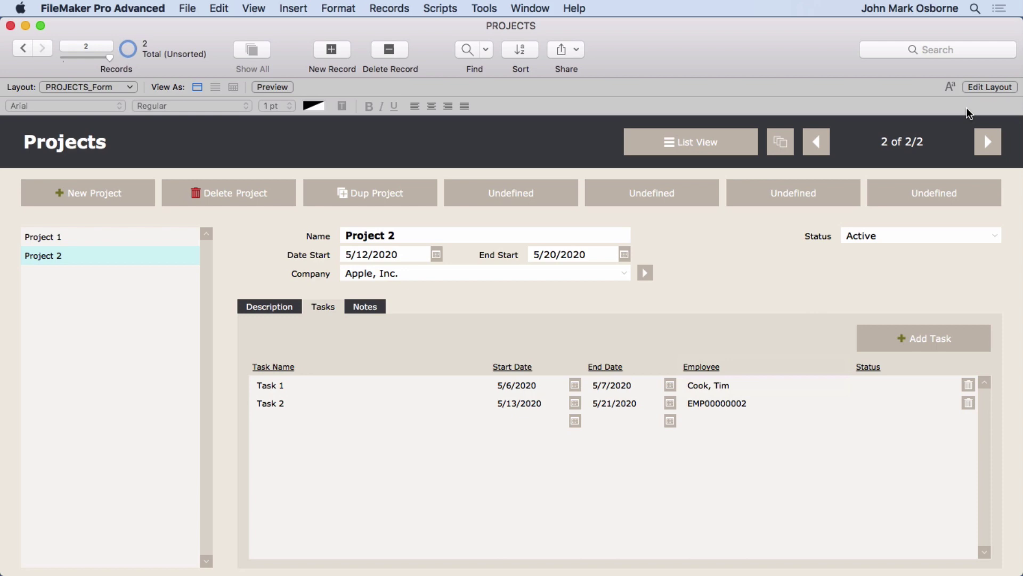
left_click(741, 386)
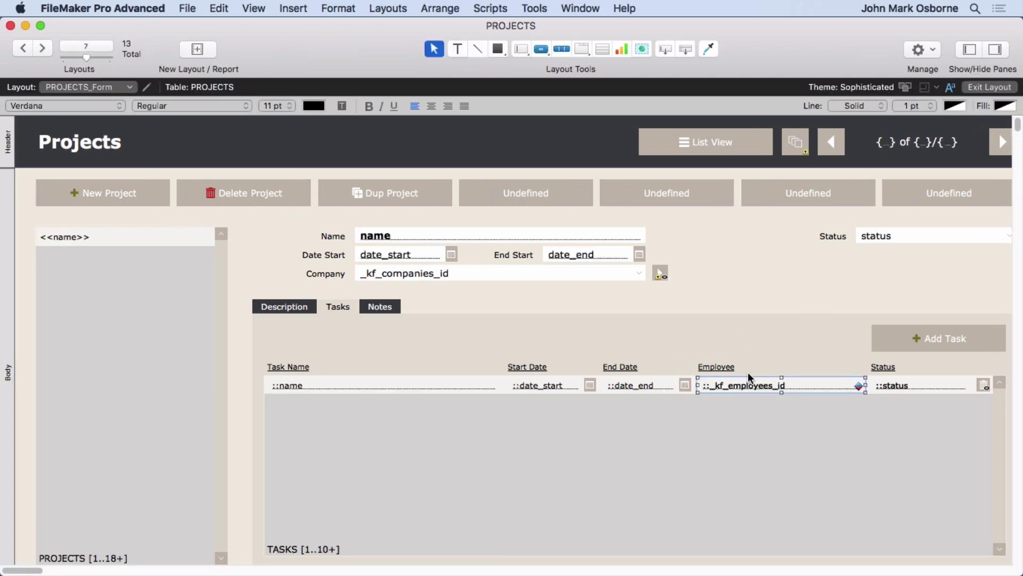
left_click(996, 49)
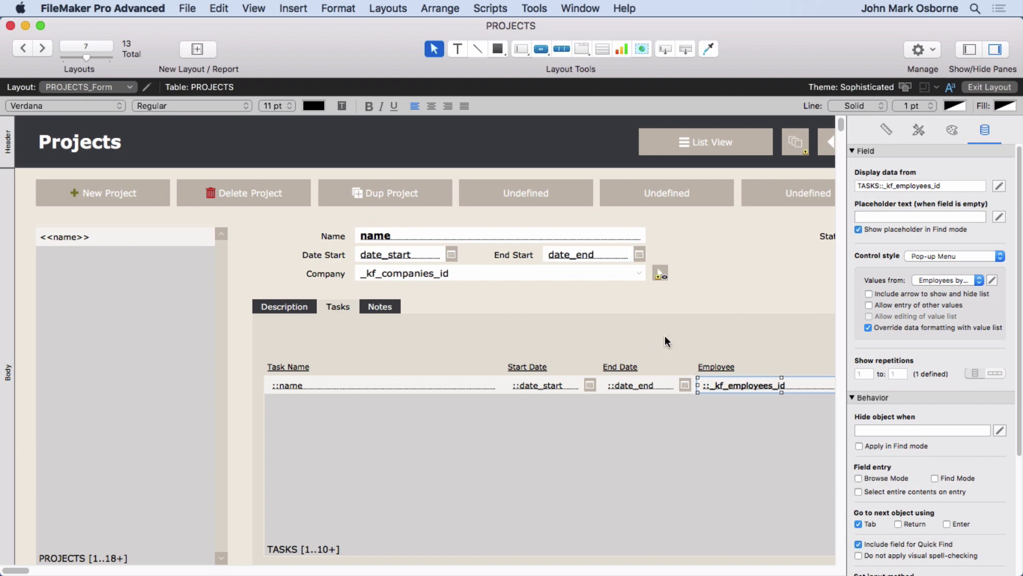
left_click(742, 304)
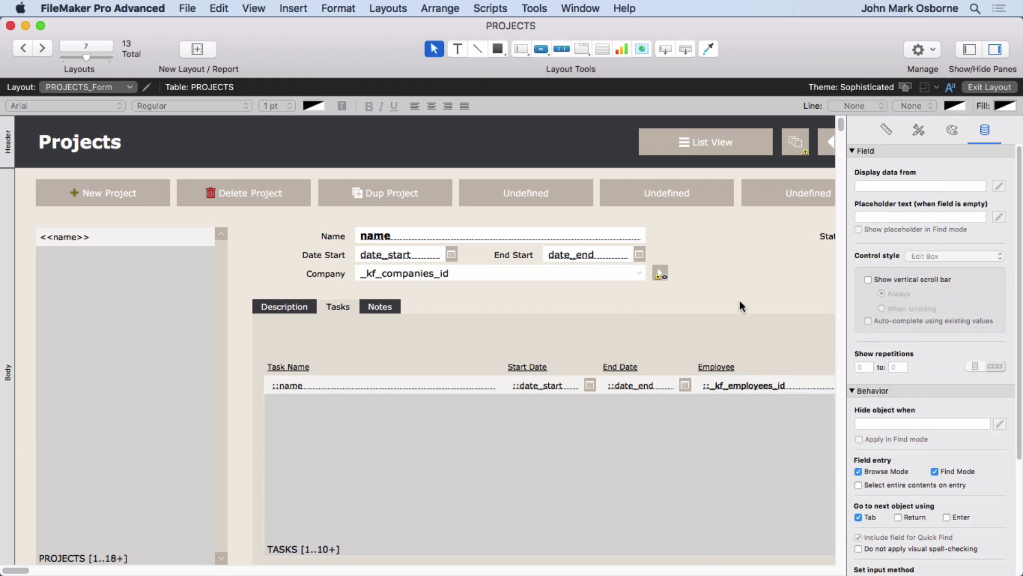
left_click(730, 387)
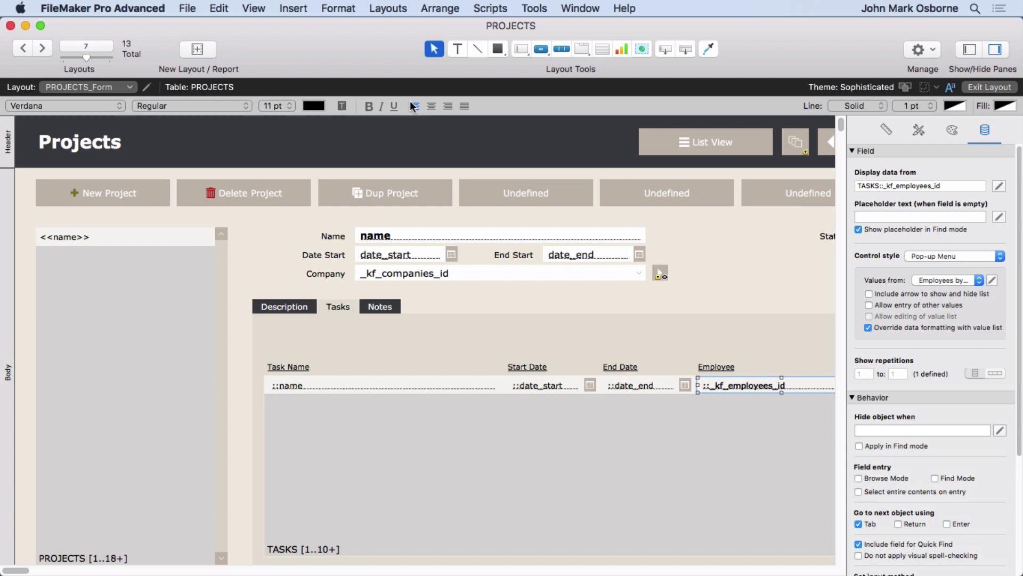
left_click(220, 6)
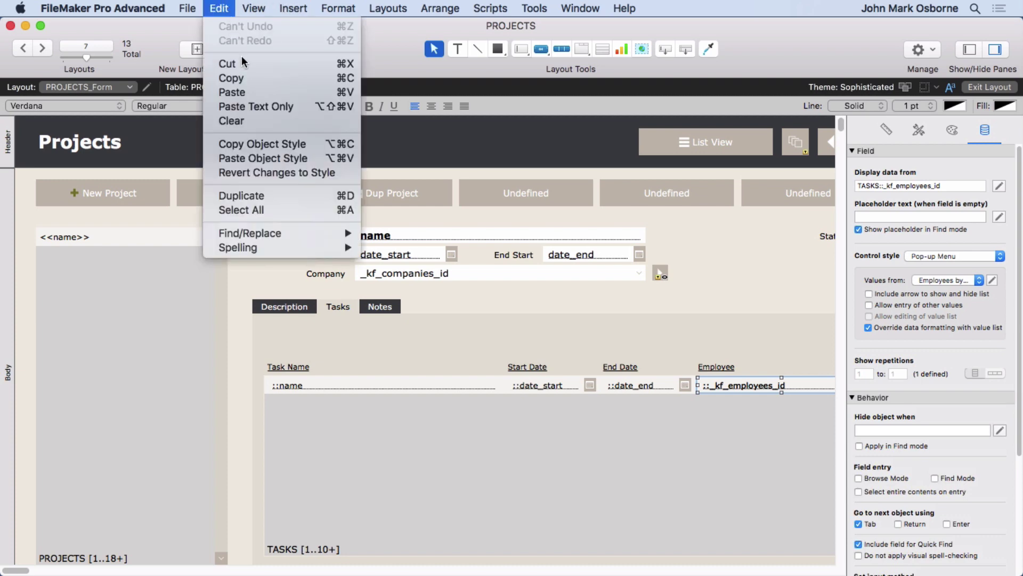
Duplicate the Employee field and bind the copy to EMPLOYEES::name_full_first.
left_click(254, 196)
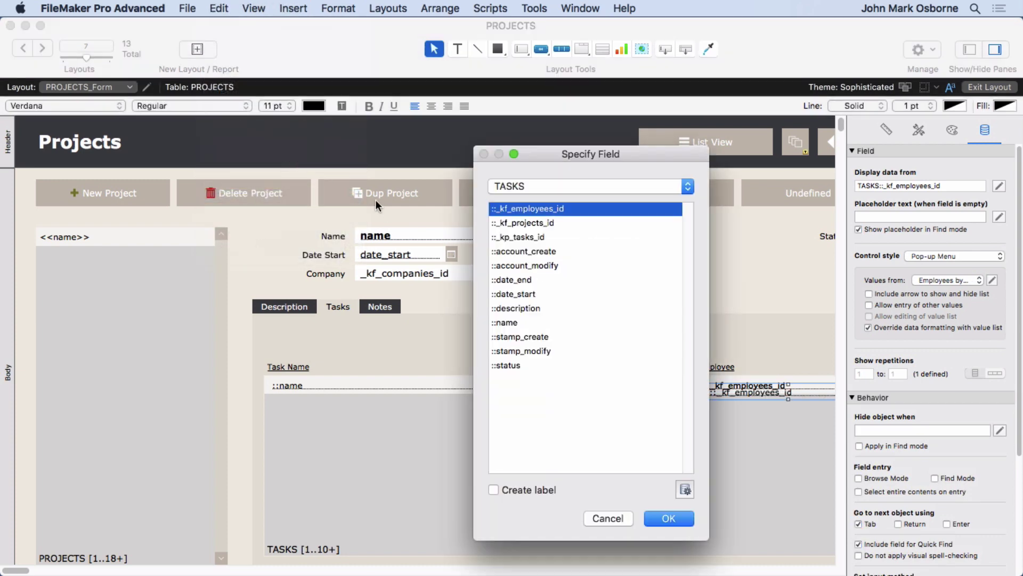
left_click(520, 184)
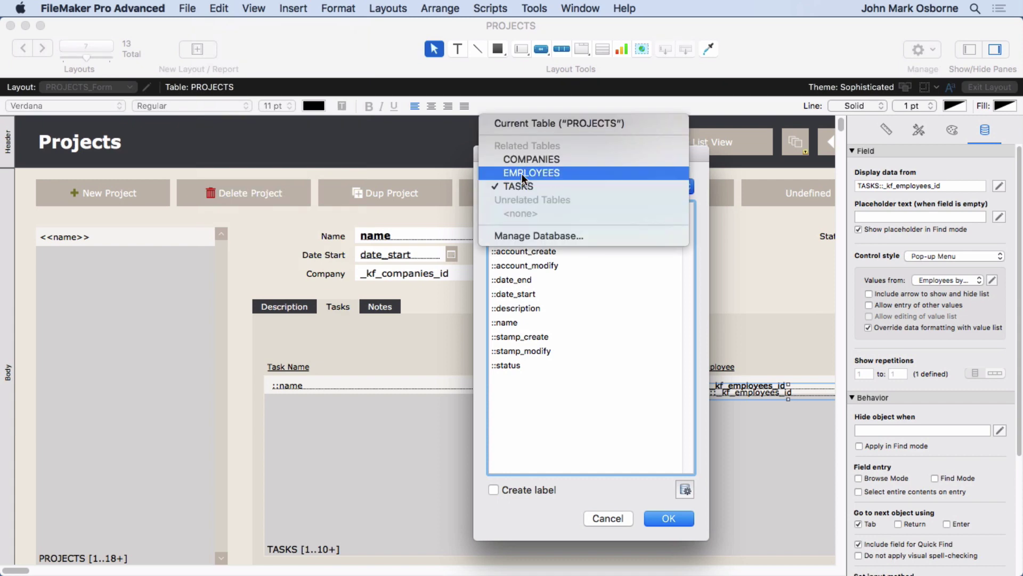
left_click(522, 174)
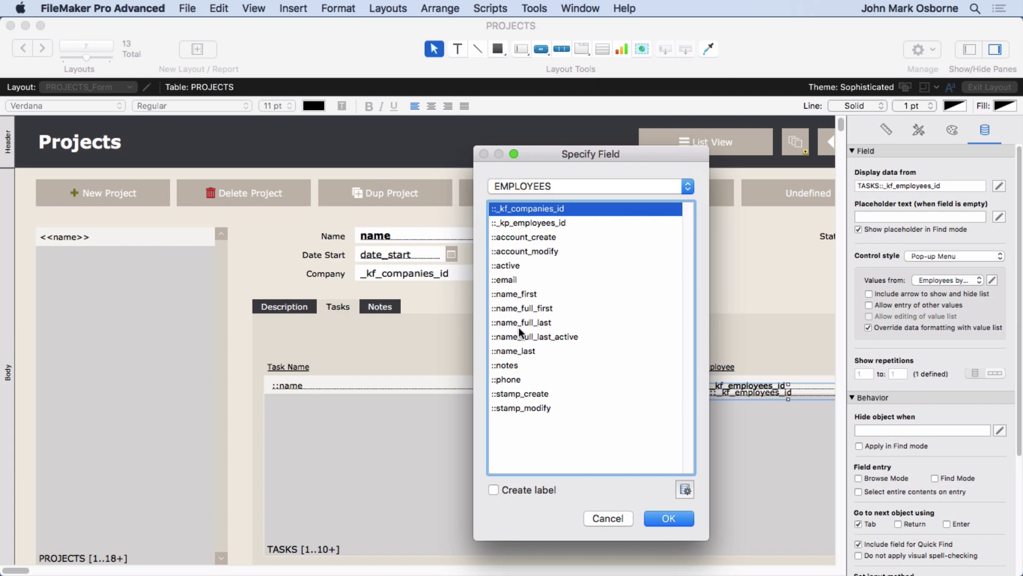
double_click(522, 308)
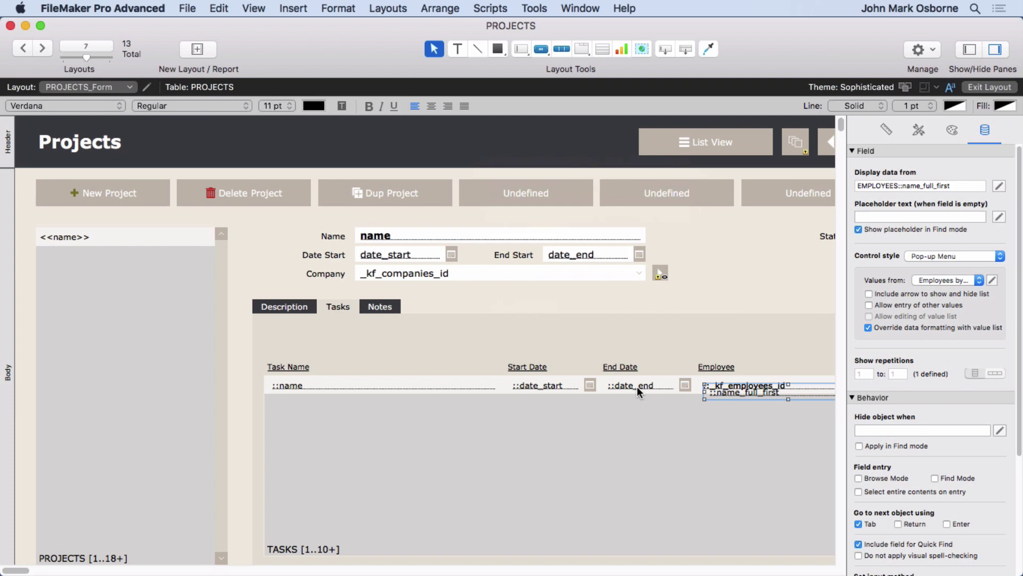
Move name_full_first and _kf_employees_id below the portal row, then open conditional formatting for _kf_employees_id.
scroll(642, 379, "right", 5)
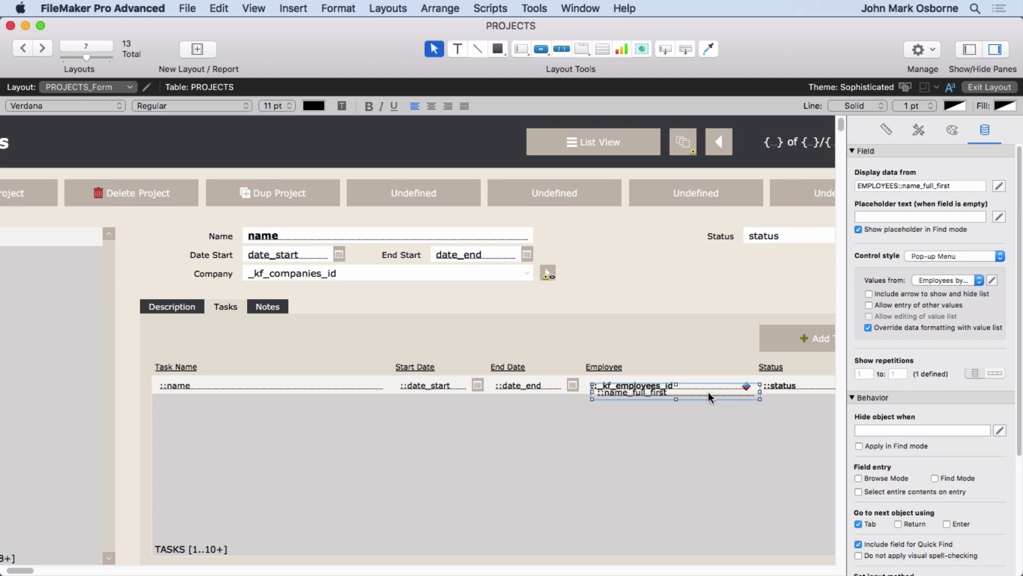
left_click_drag(693, 391, 684, 385)
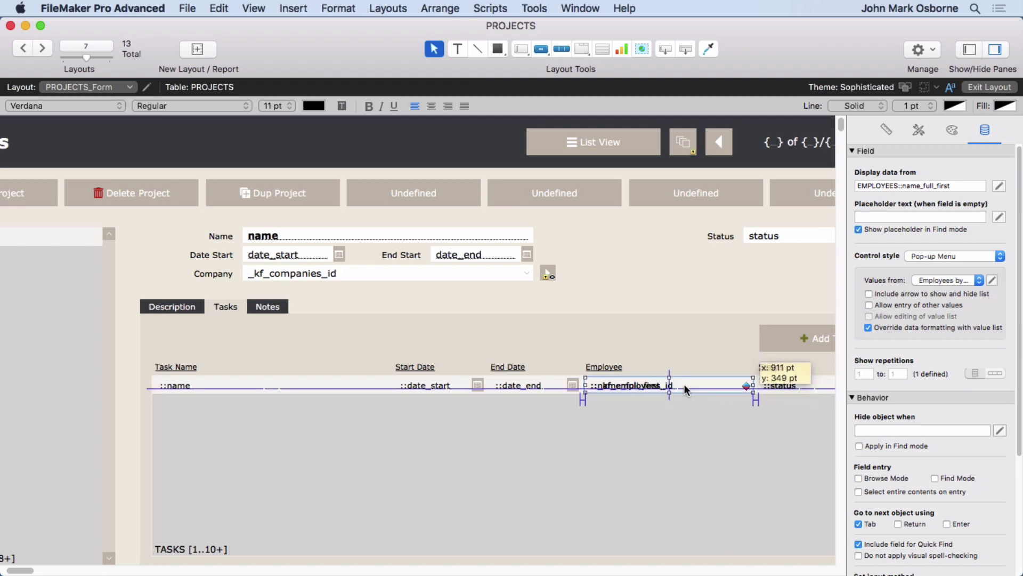
left_click_drag(683, 384, 689, 430)
left_click(661, 383)
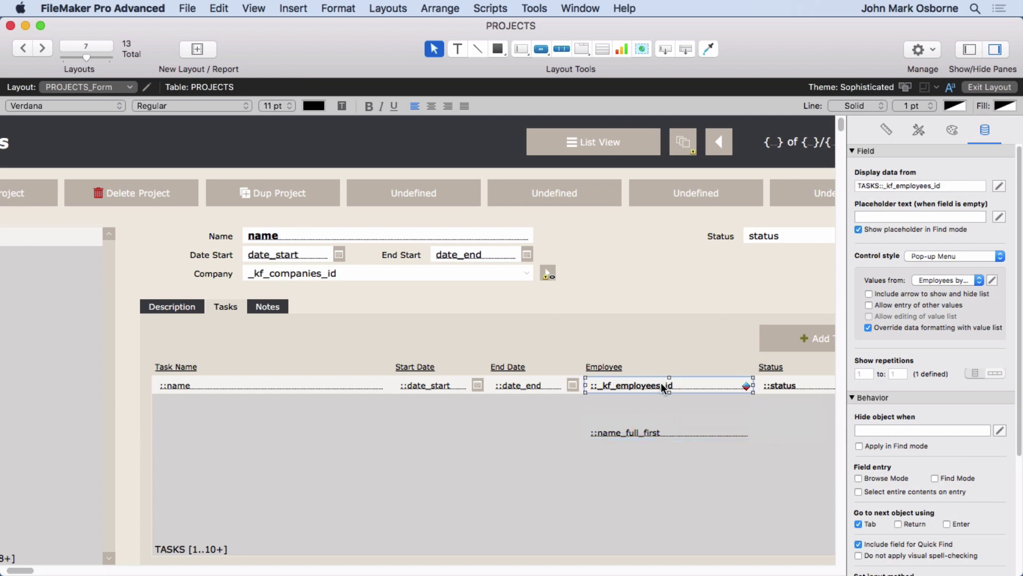
left_click_drag(661, 382, 661, 403)
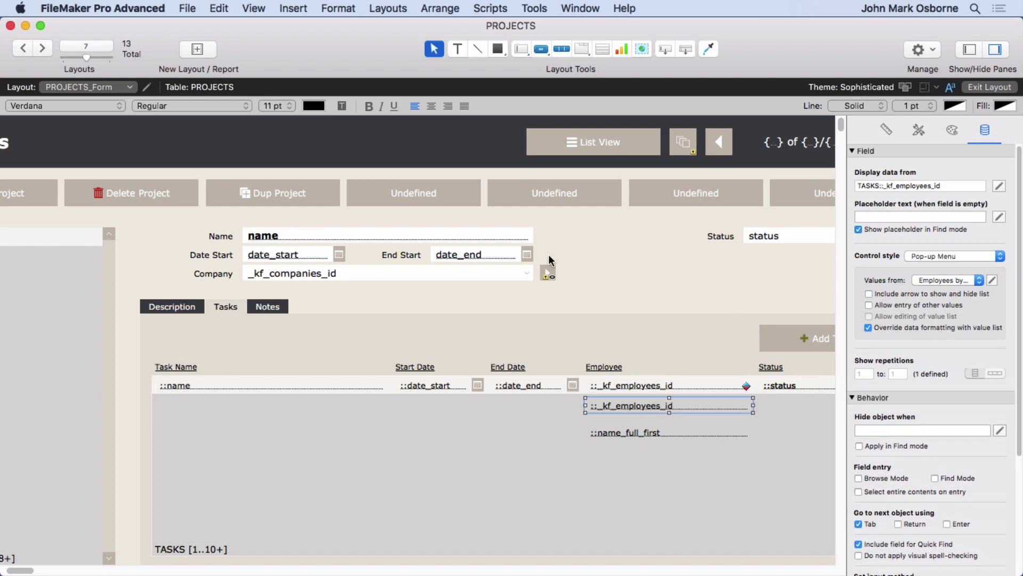
left_click(341, 8)
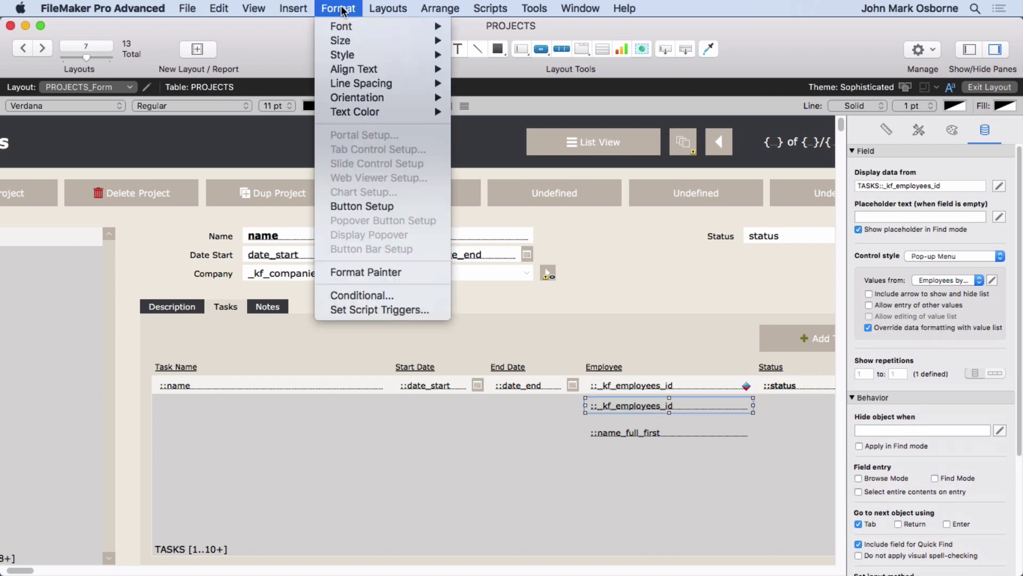
left_click(380, 295)
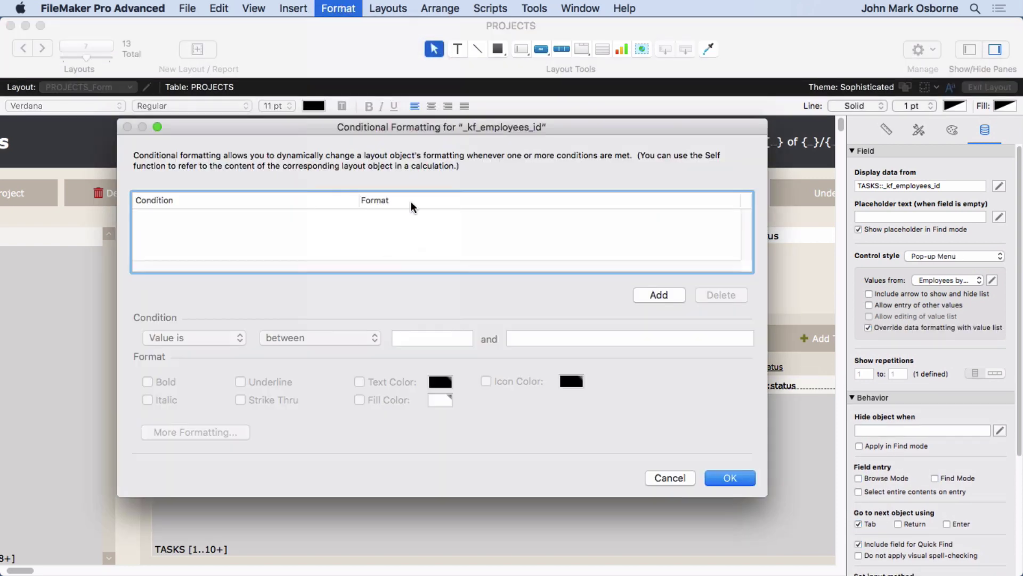
Add a 'Formula is 1' condition to _kf_employees_id with white text and a tiny font size.
left_click(659, 294)
left_click(223, 340)
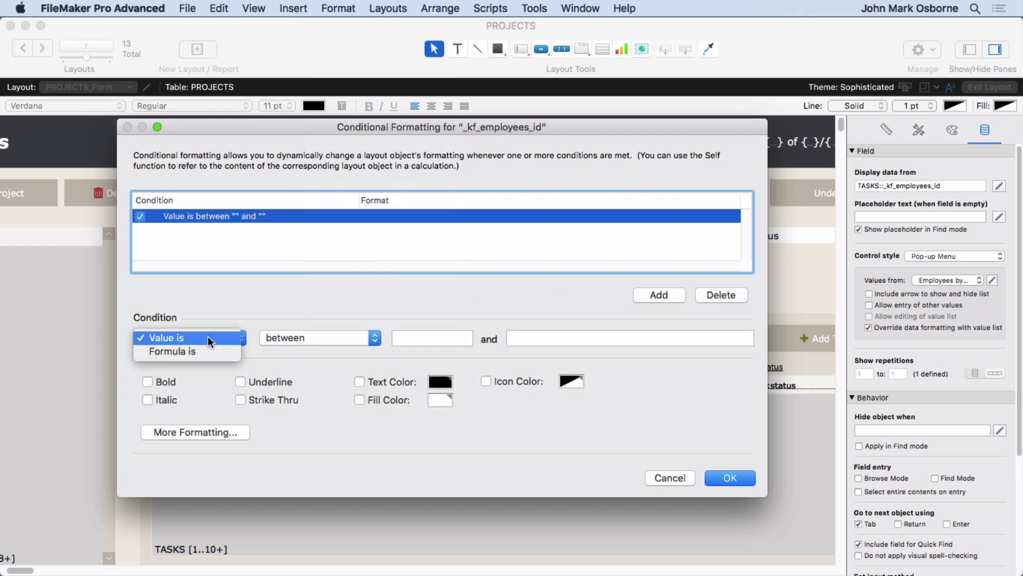
left_click(210, 350)
type("1")
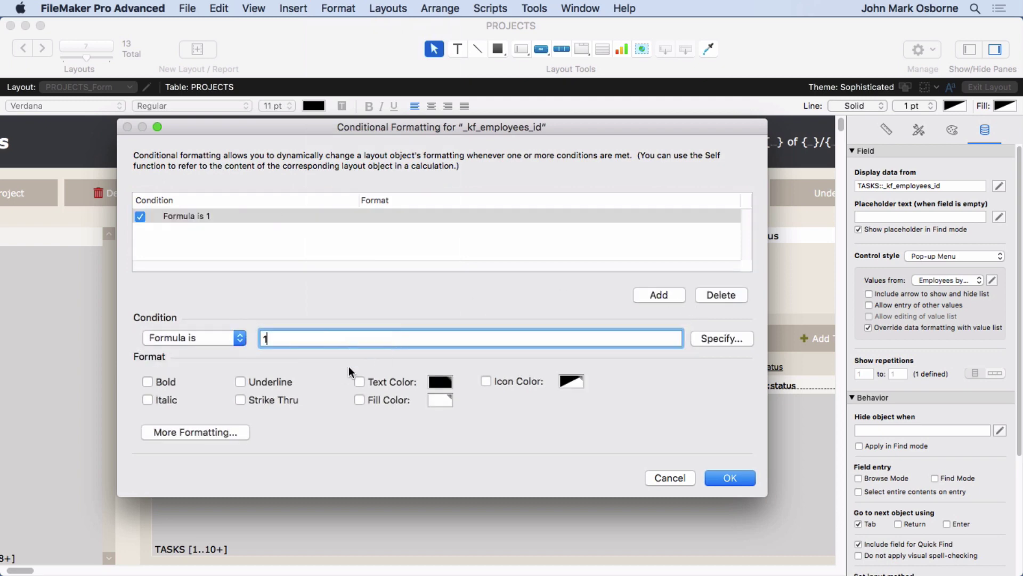
left_click(438, 383)
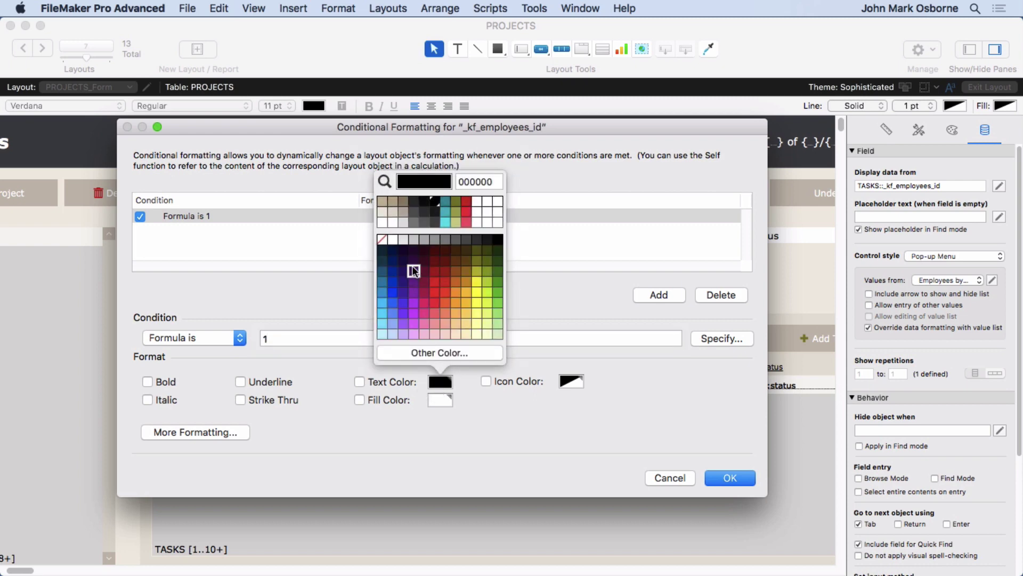
left_click(392, 238)
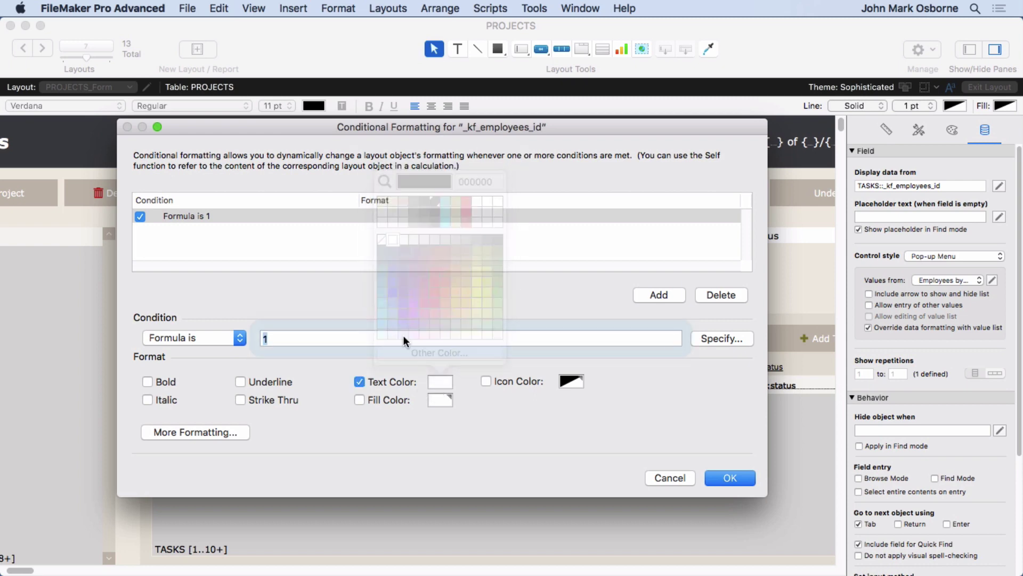
left_click(216, 432)
left_click(423, 164)
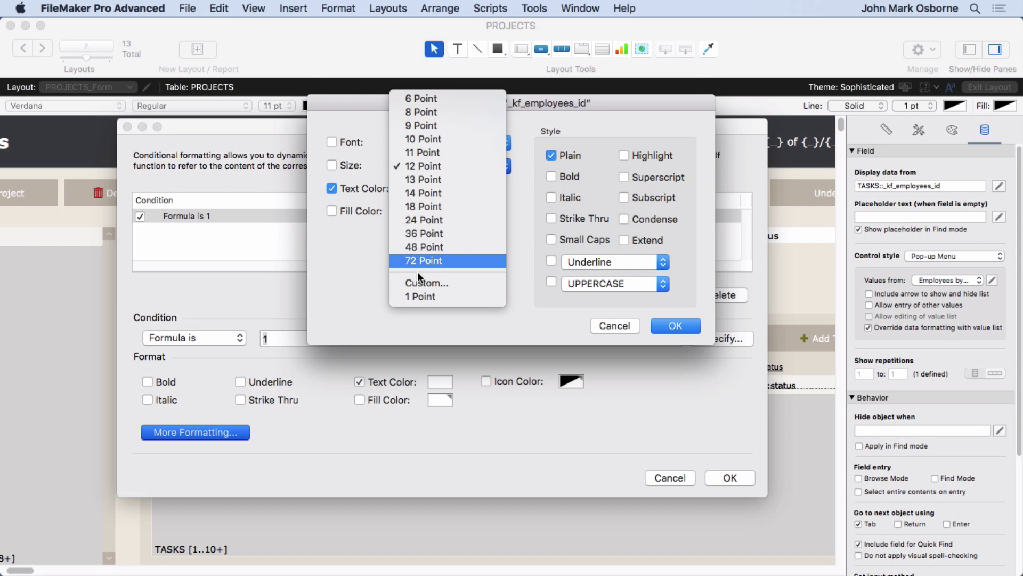
left_click(421, 295)
left_click(669, 326)
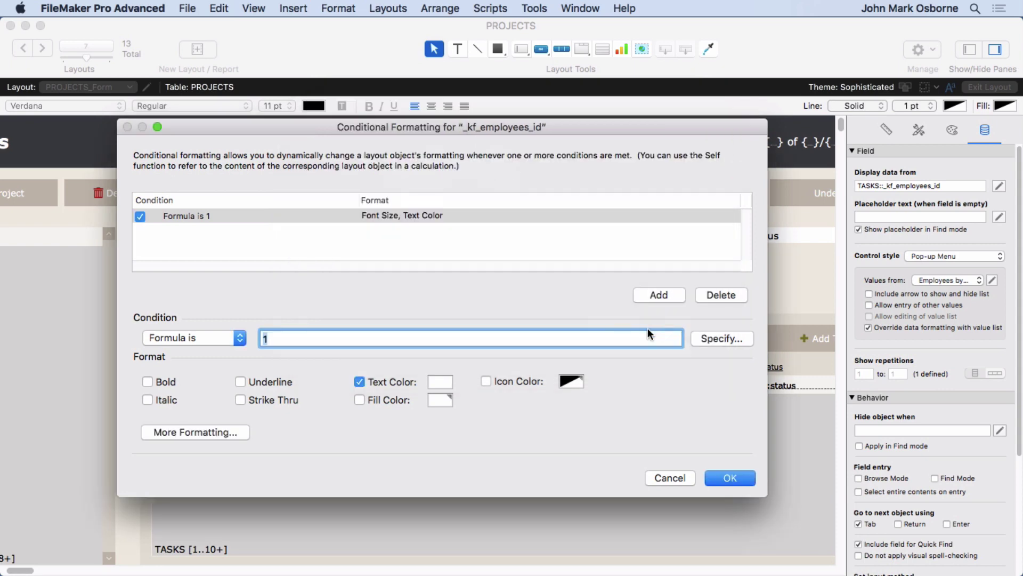
left_click(728, 478)
Overlap name_full_first on _kf_employees_id in the first Tasks portal row, then head for Browse mode.
left_click_drag(640, 406, 639, 384)
left_click_drag(641, 429, 639, 385)
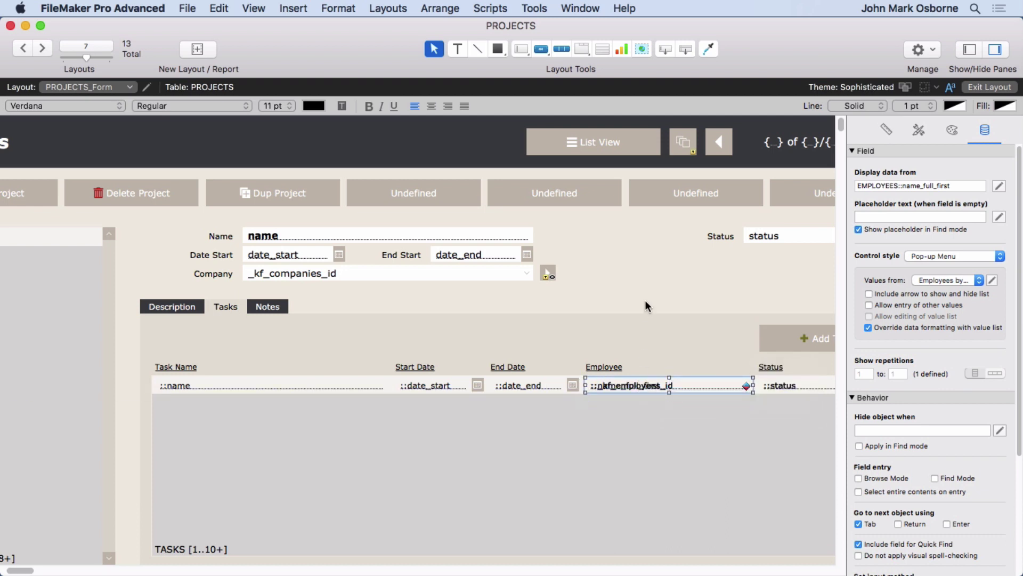
left_click(642, 288)
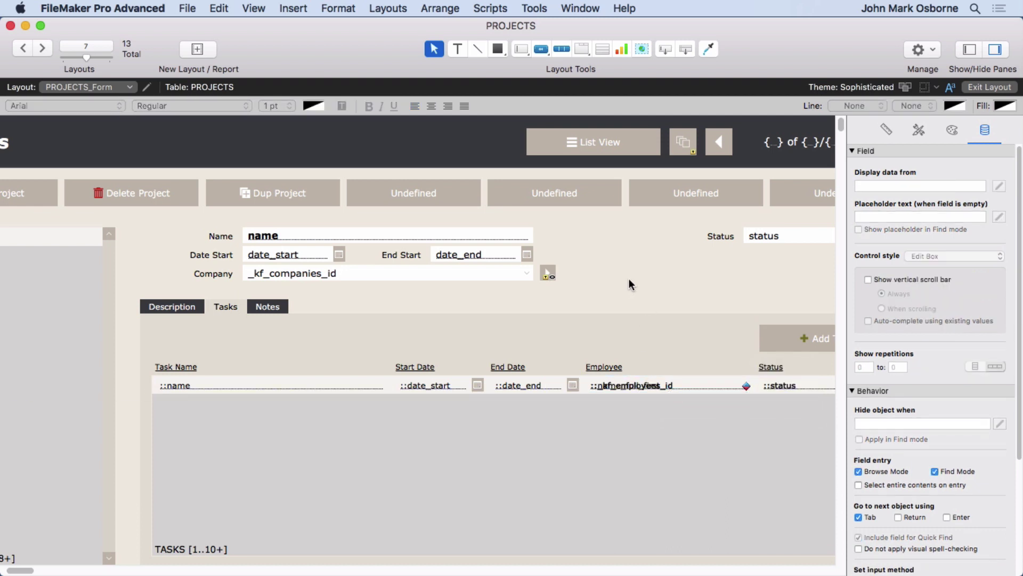
left_click_drag(629, 280, 678, 399)
left_click_drag(616, 296, 660, 392)
left_click(254, 8)
Check Task 1's Employee pop-up choices in Browse, then inspect the portal Employee field in Layout mode.
left_click(254, 27)
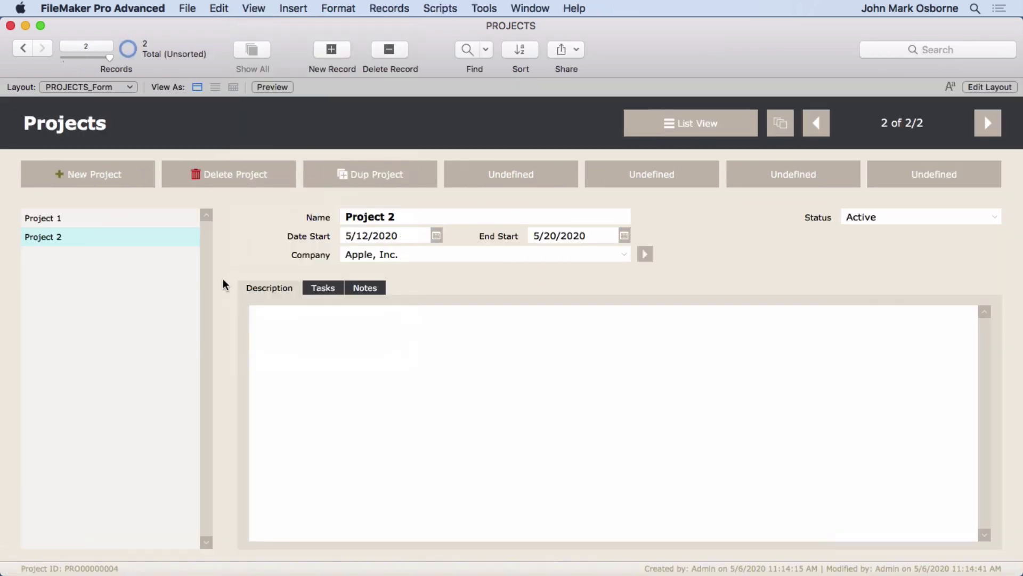
left_click(321, 288)
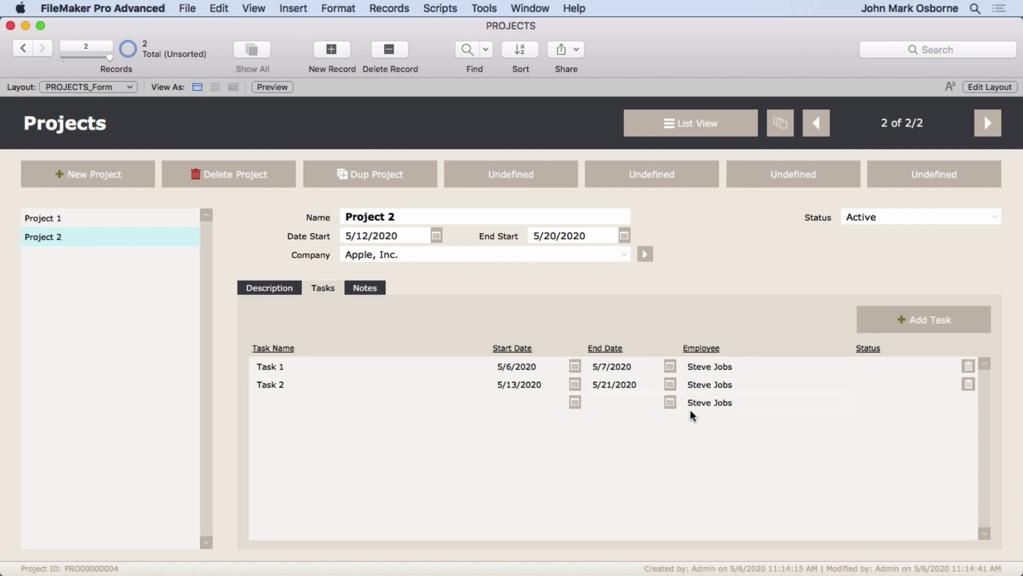
left_click(703, 366)
left_click(698, 343)
left_click(976, 87)
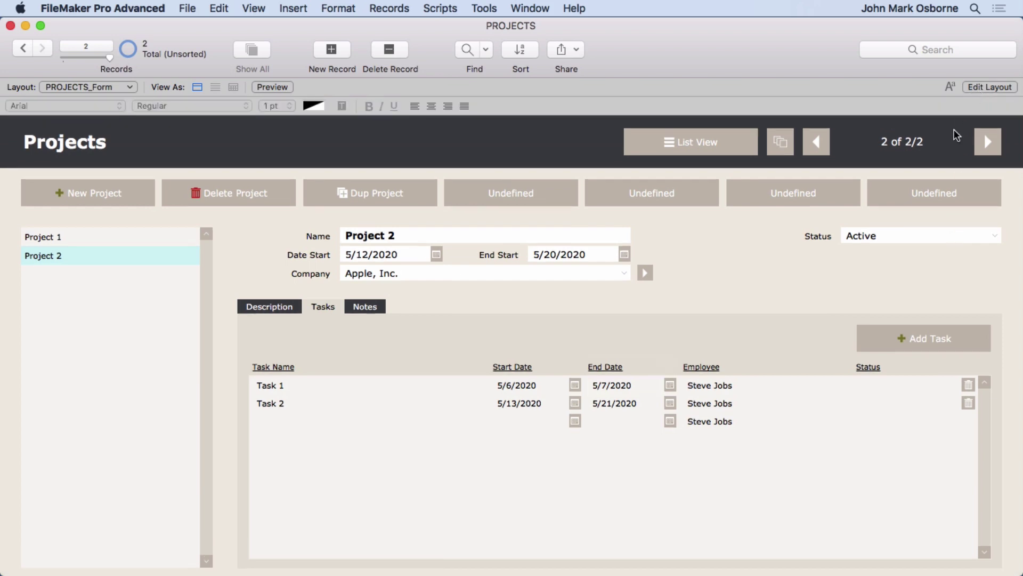
left_click(736, 385)
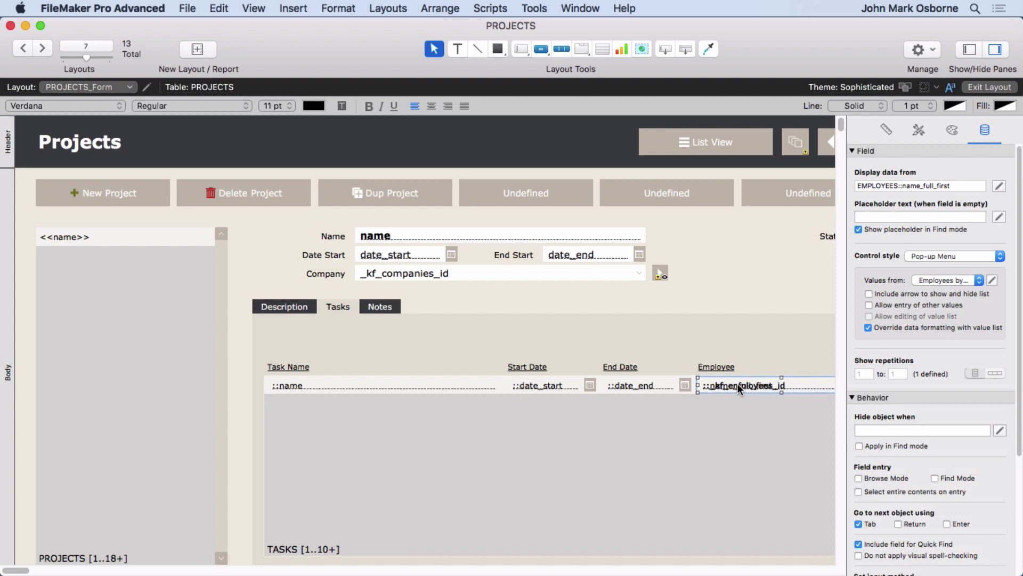
Return to Browse mode and show Project 2's task list.
left_click(253, 8)
left_click(266, 25)
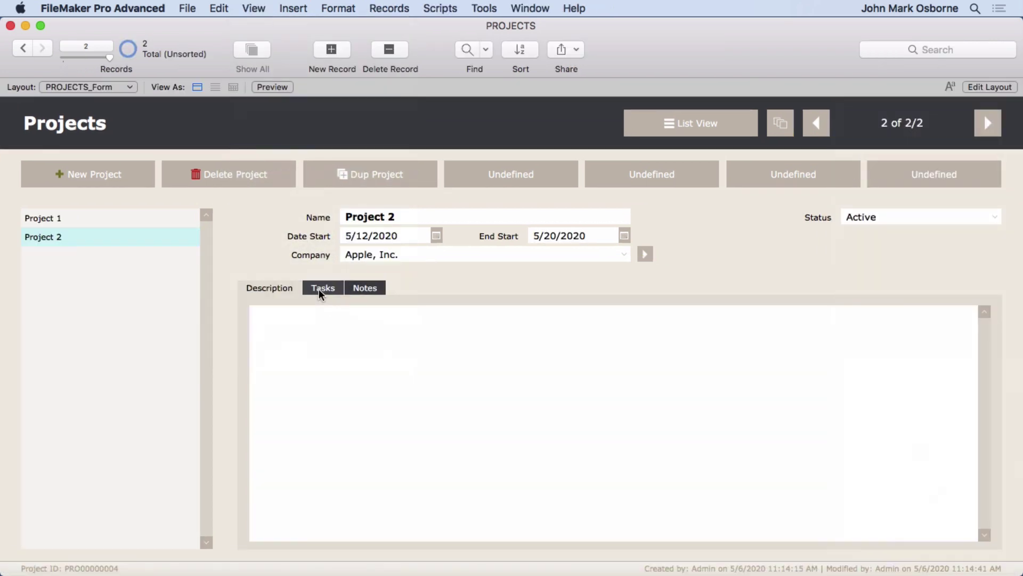
left_click(319, 289)
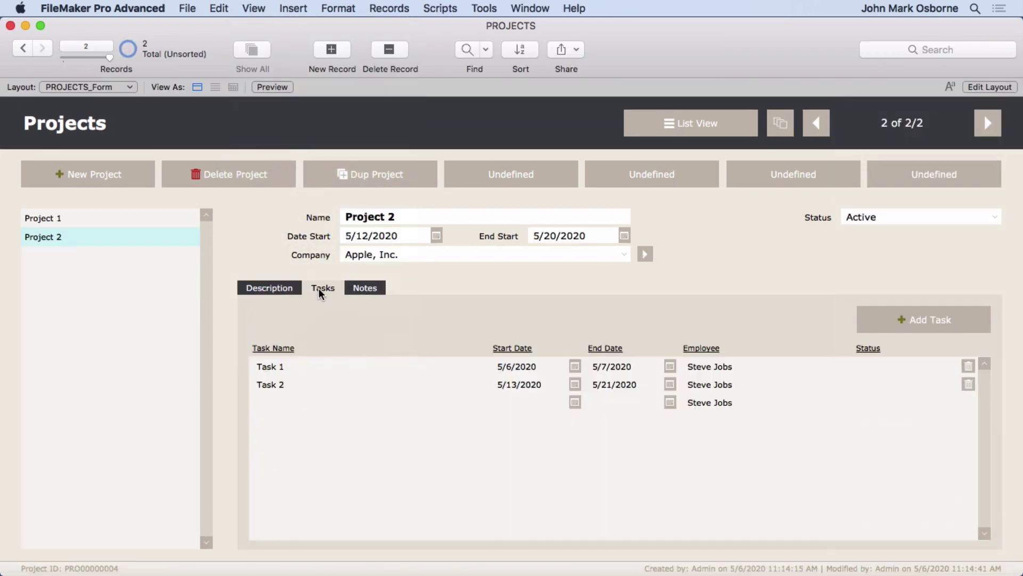
In Layout mode, move the hidden name_full_first field over Start Date, then return to Browse.
left_click(1000, 87)
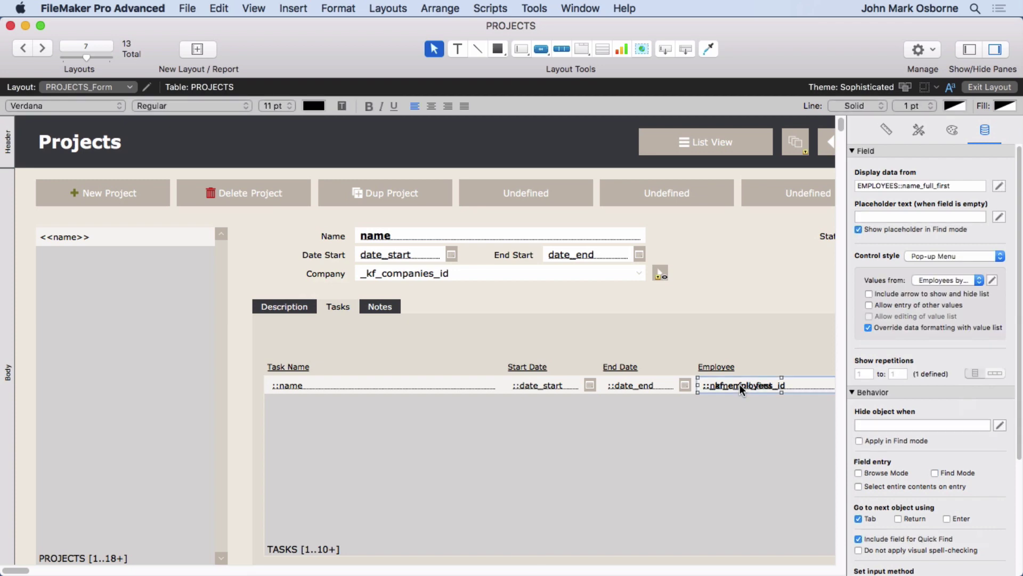
left_click_drag(740, 383, 462, 384)
left_click(254, 8)
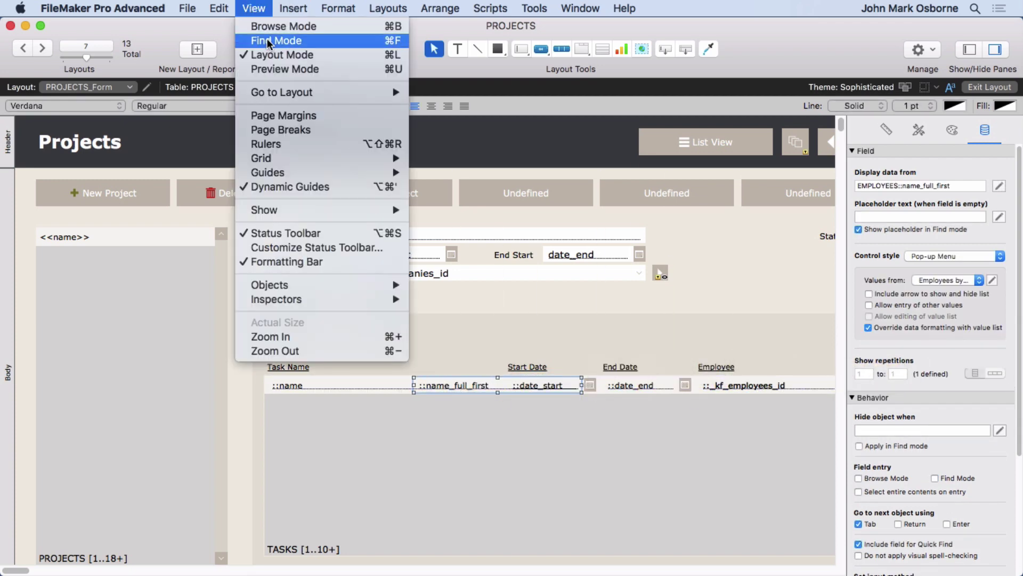
left_click(287, 258)
key("super+b")
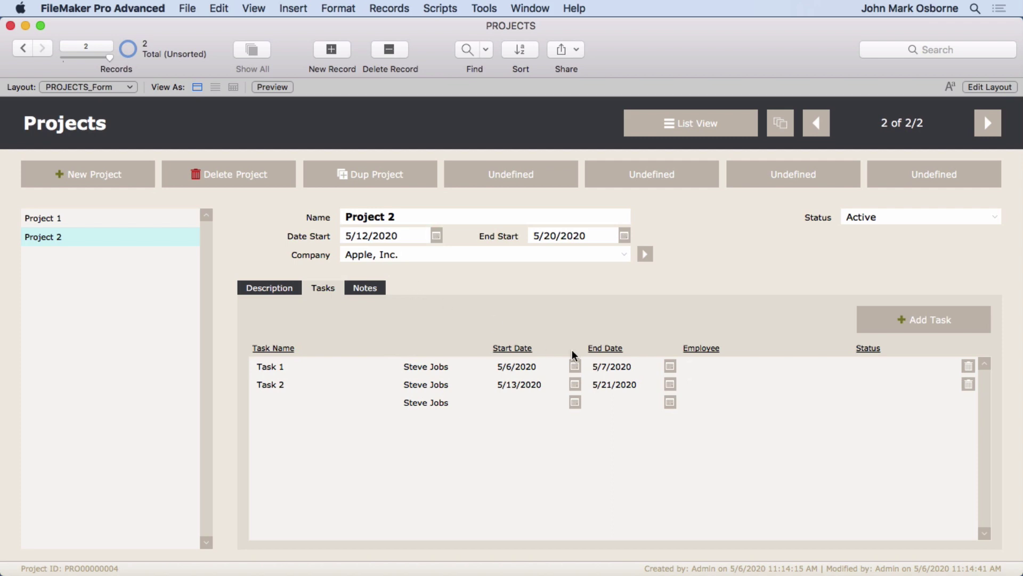
Open Manage Database's Relationships graph and review the EMPLOYEES, PROJECTS, TASKS and COMPANIES occurrences.
left_click(187, 6)
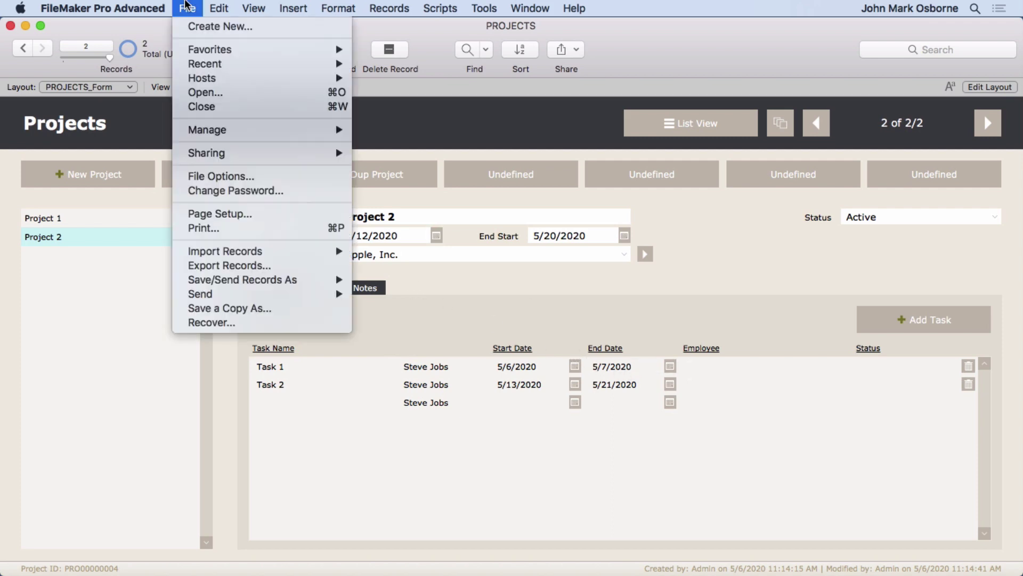
mouse_move(210, 132)
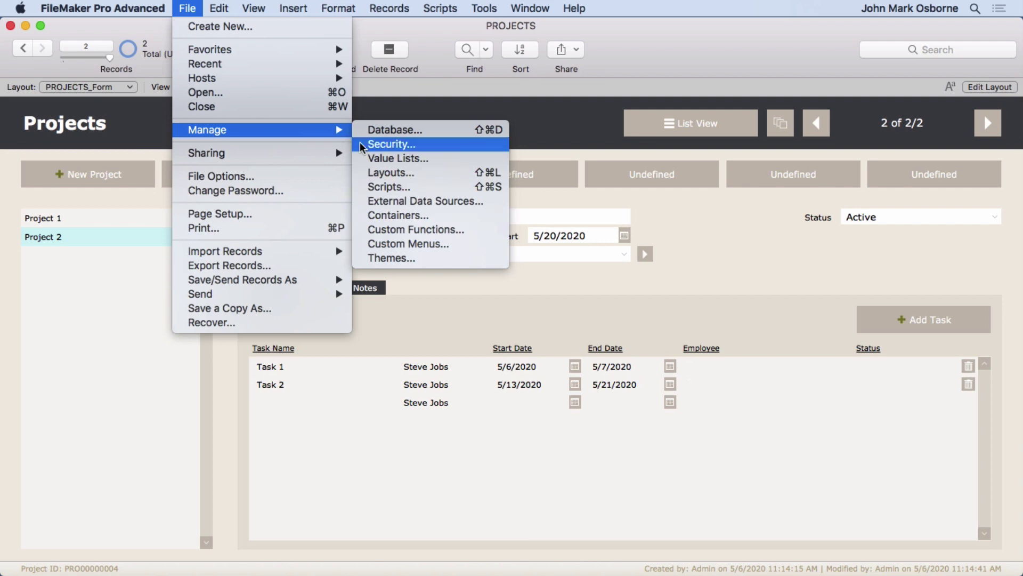
left_click(375, 130)
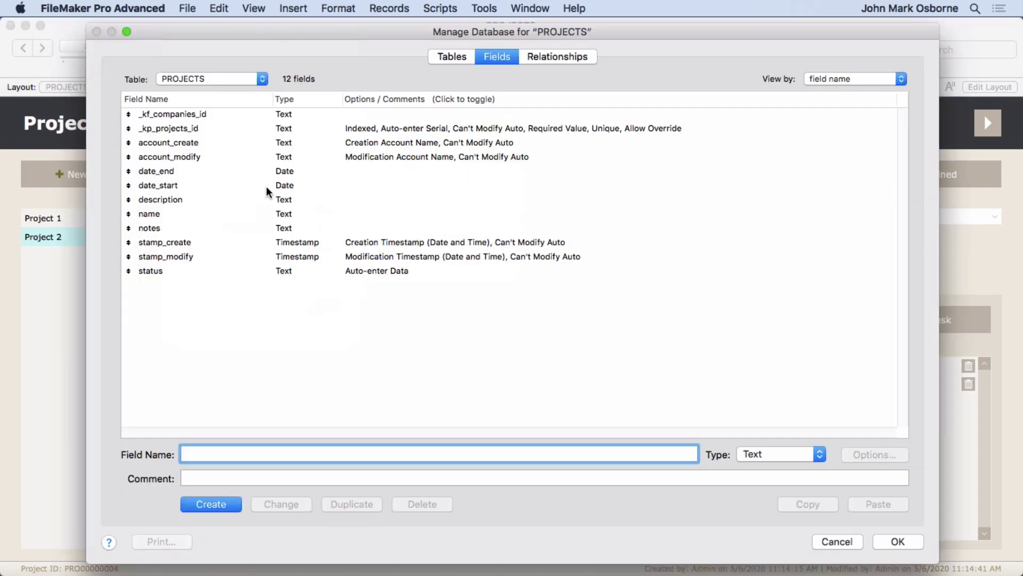
left_click(556, 50)
left_click(339, 132)
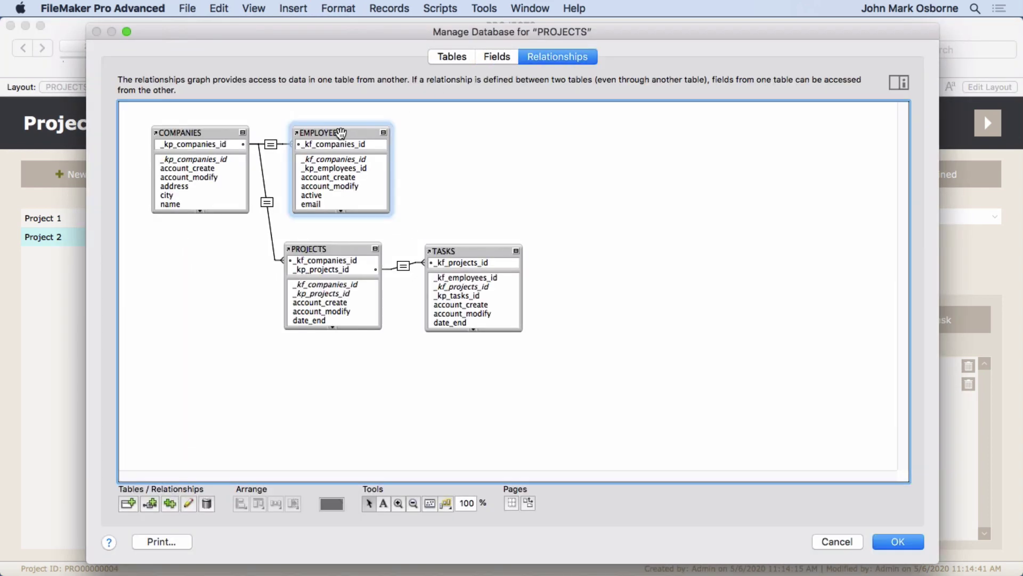
left_click(318, 249)
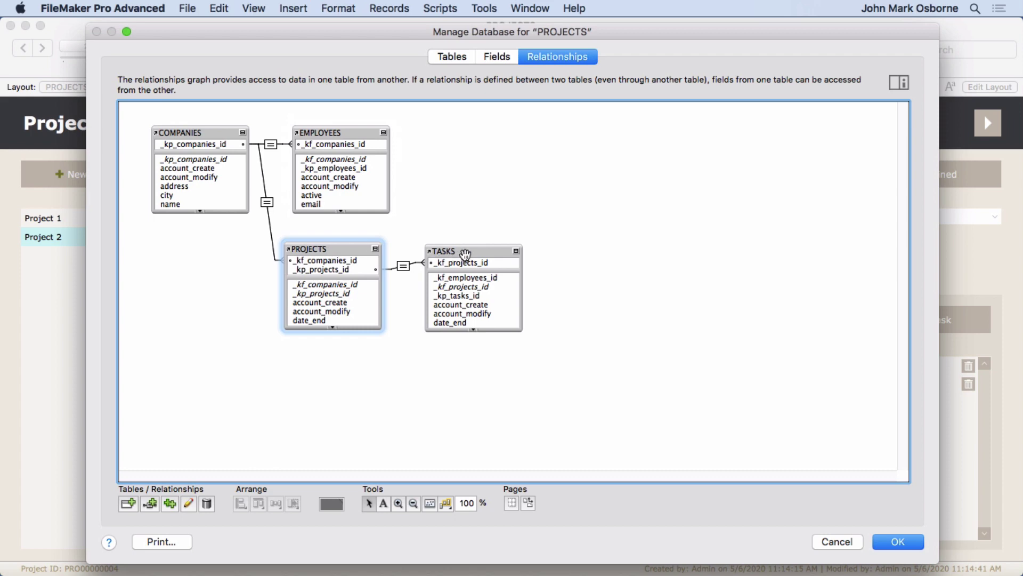
left_click(464, 254)
left_click(342, 248)
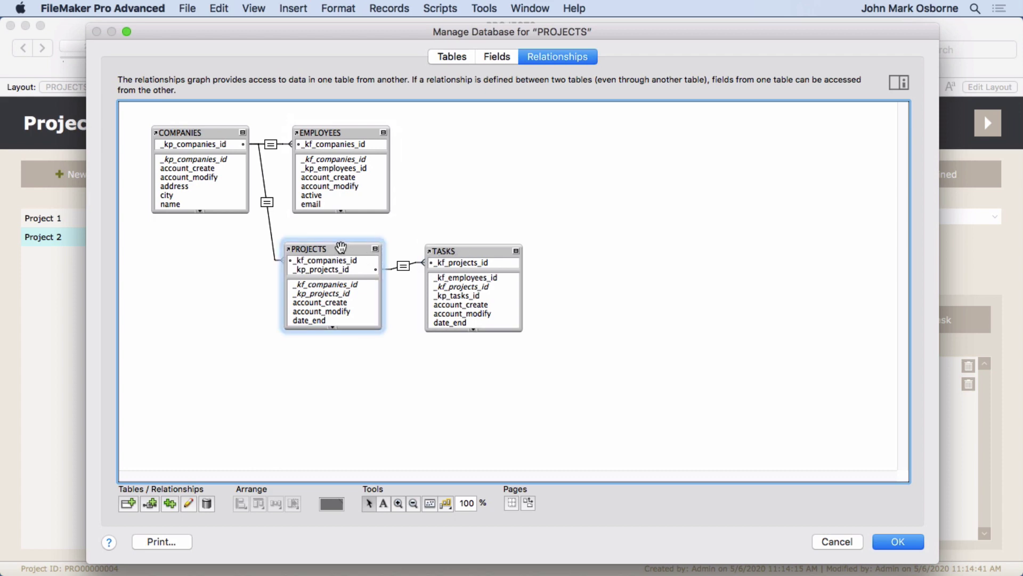
left_click(213, 142)
left_click(302, 135)
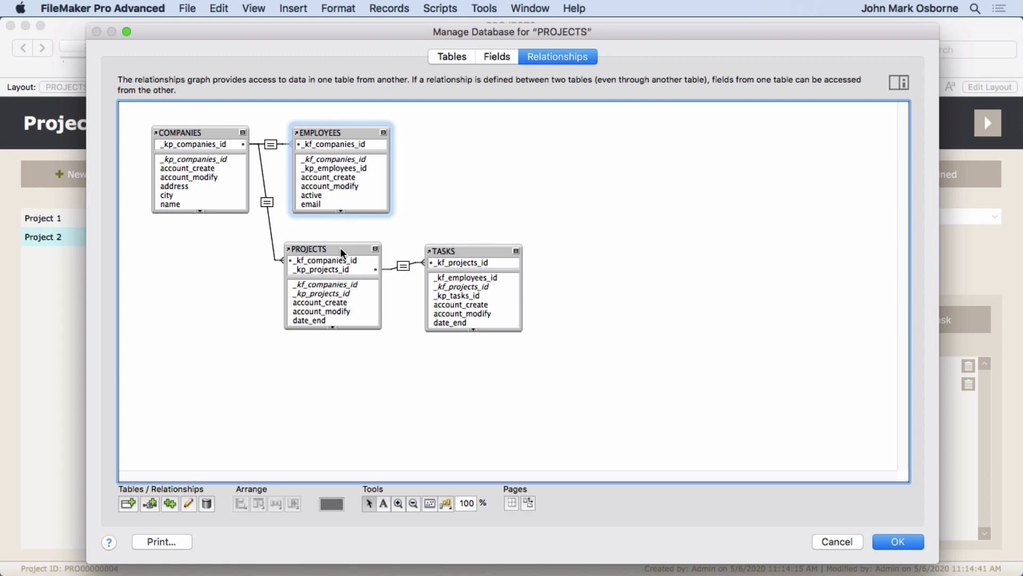
Duplicate the EMPLOYEES occurrence beside TASKS and rename it EMPLOYEES_Tasks.
left_click(170, 503)
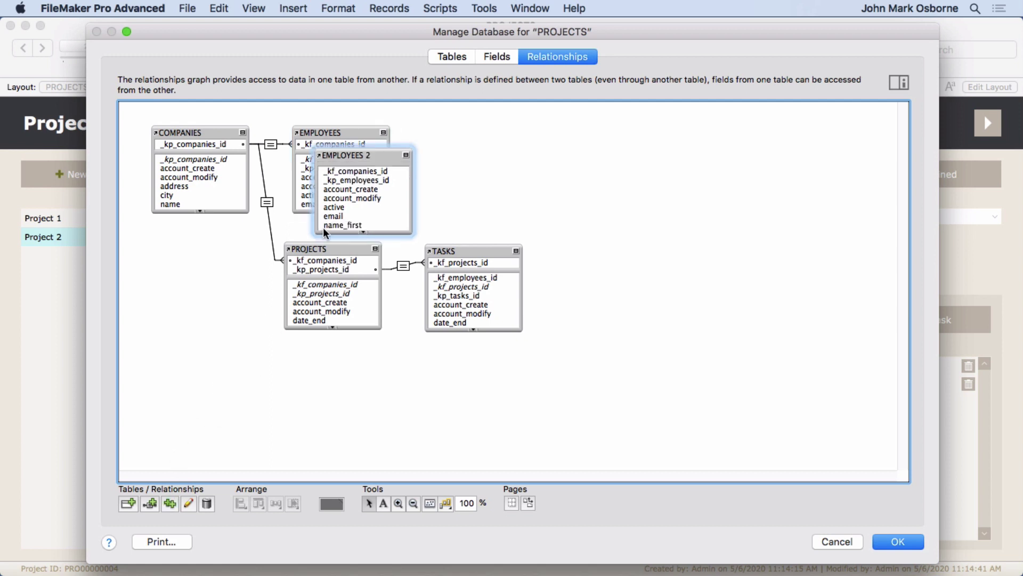
left_click_drag(346, 155, 589, 254)
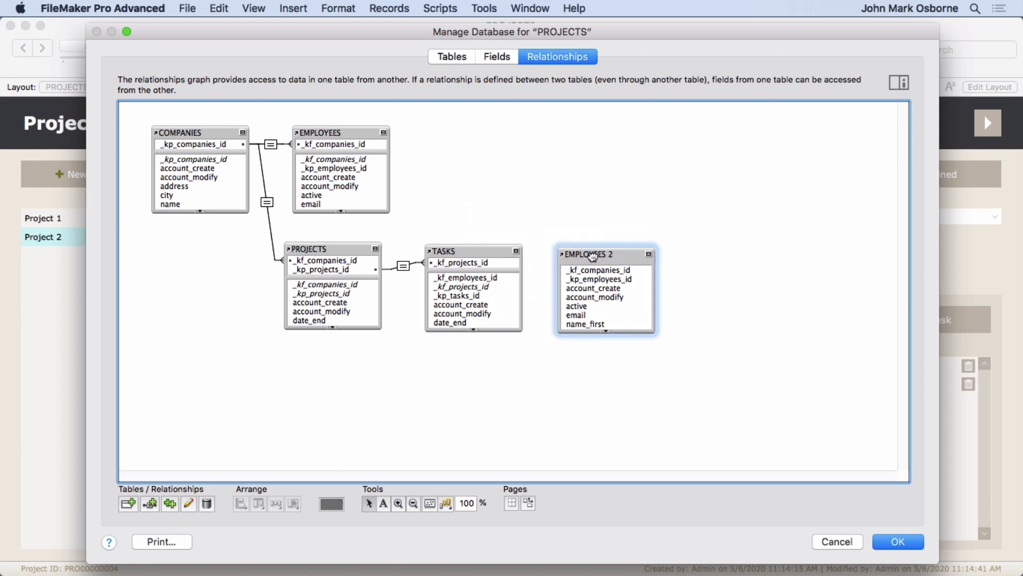
double_click(592, 256)
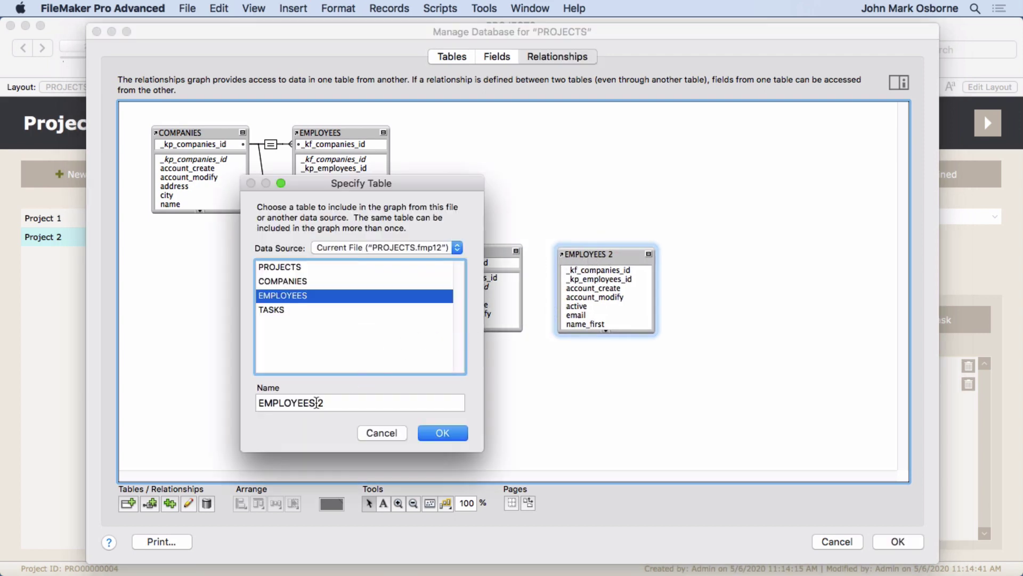
left_click_drag(315, 403, 380, 416)
type("_")
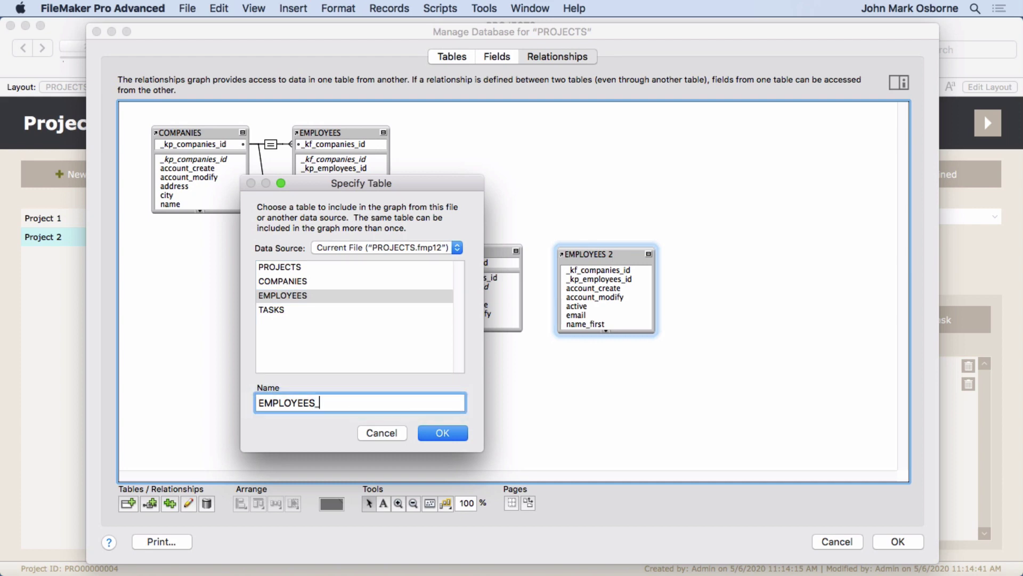
type("Tasks")
left_click(459, 435)
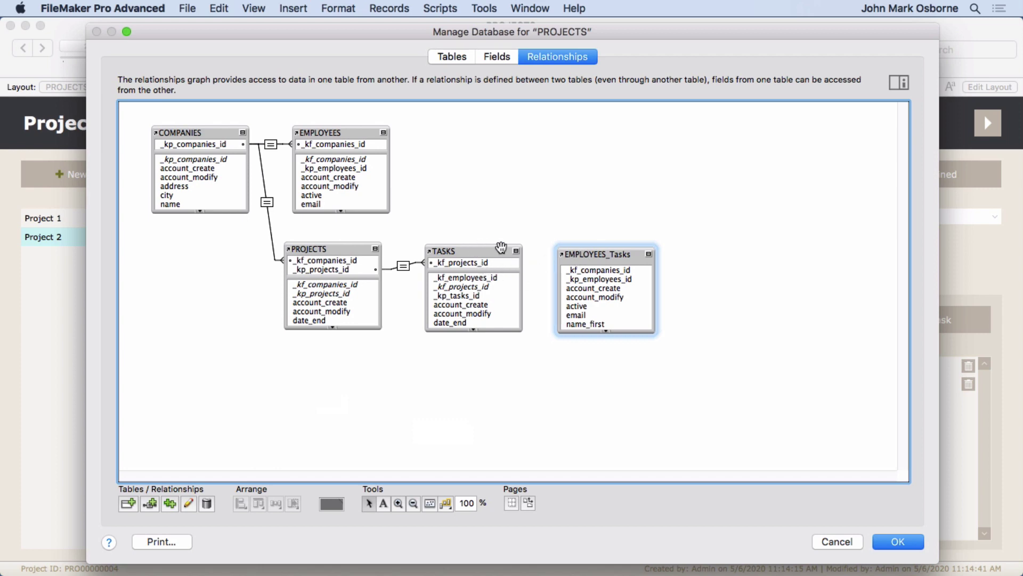
Relate TASKS::_kf_employees_id to EMPLOYEES_Tasks::_kp_employees_id and save the changes.
left_click(474, 296)
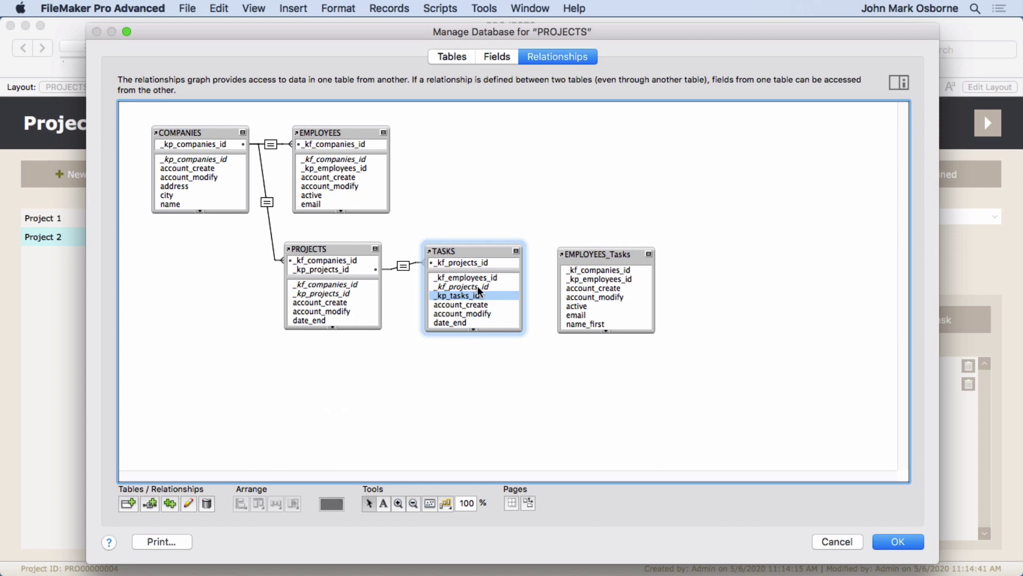
left_click_drag(477, 278, 561, 278)
left_click(897, 541)
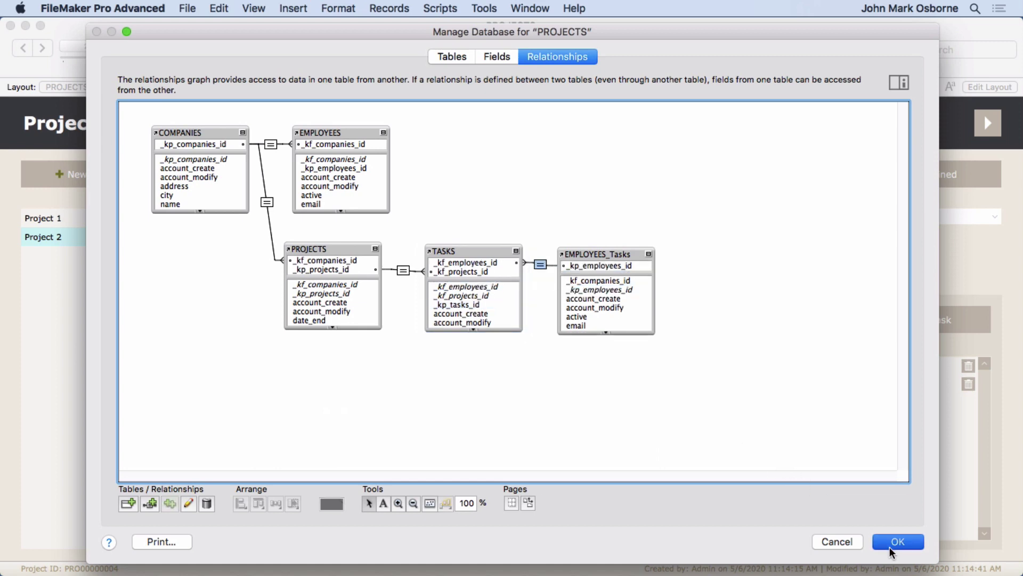
Move name_full_first back over the portal Employee column and source it from EMPLOYEES_Tasks.
left_click(1002, 87)
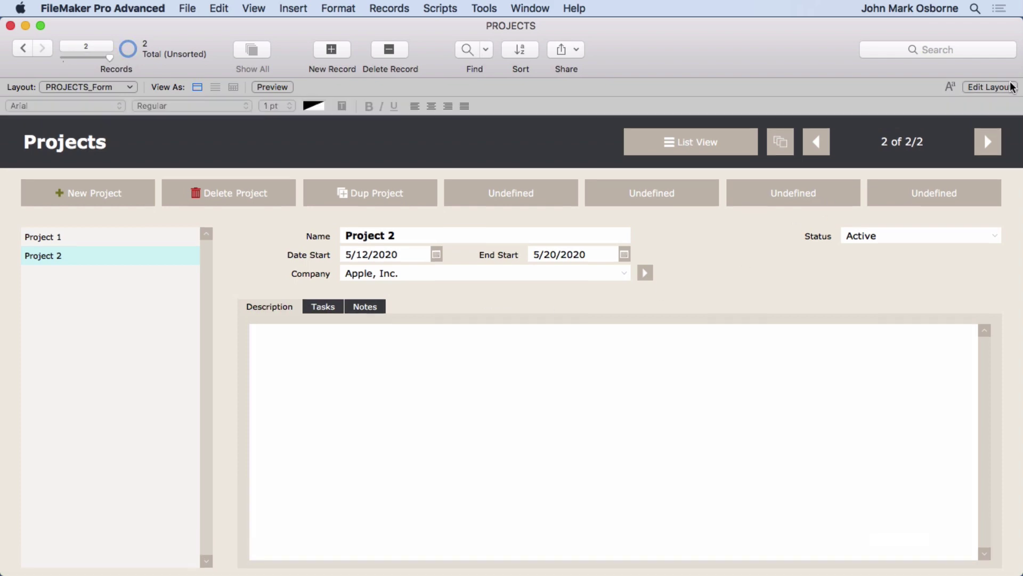
left_click(351, 308)
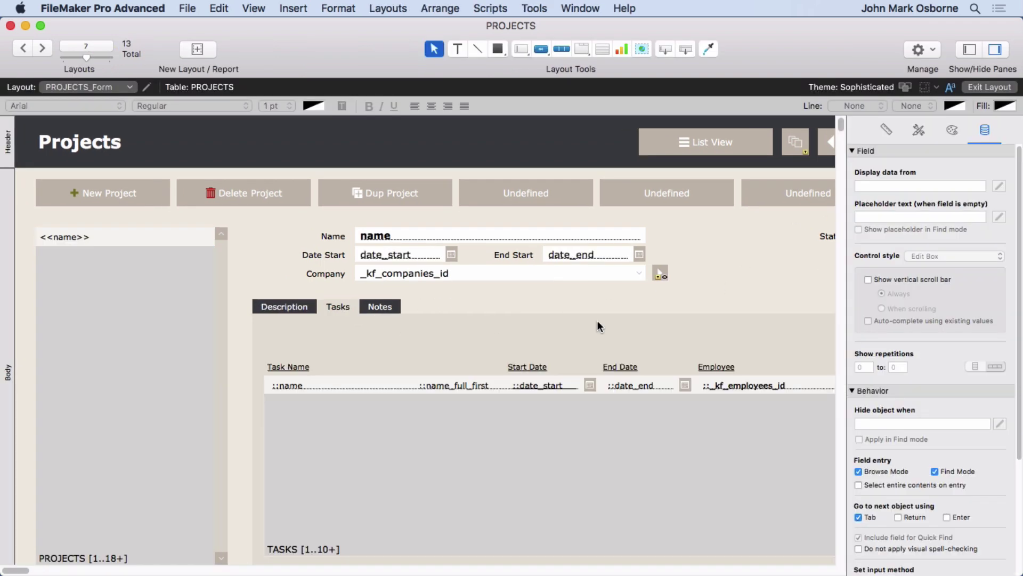
left_click_drag(450, 385, 737, 386)
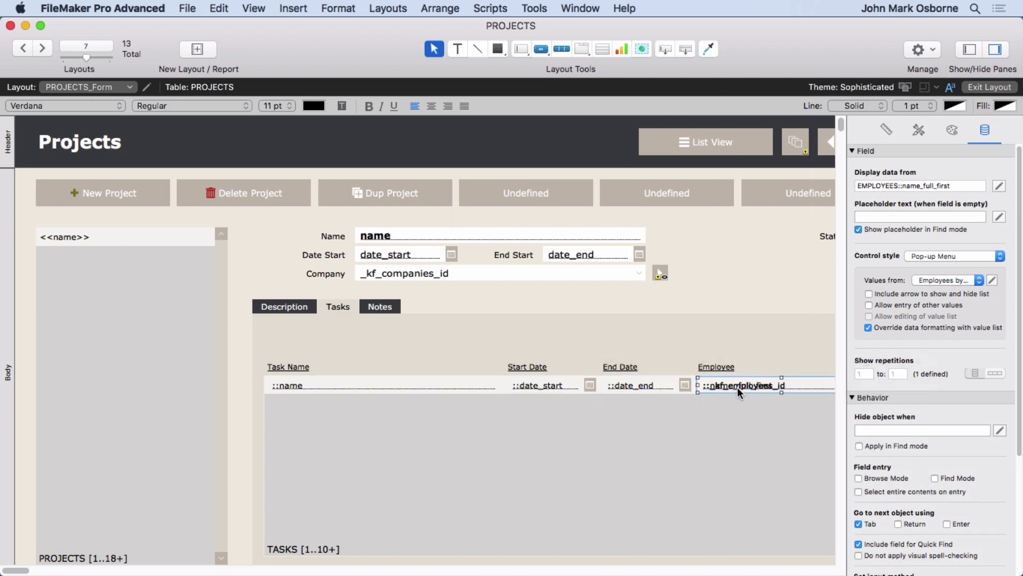
double_click(738, 387)
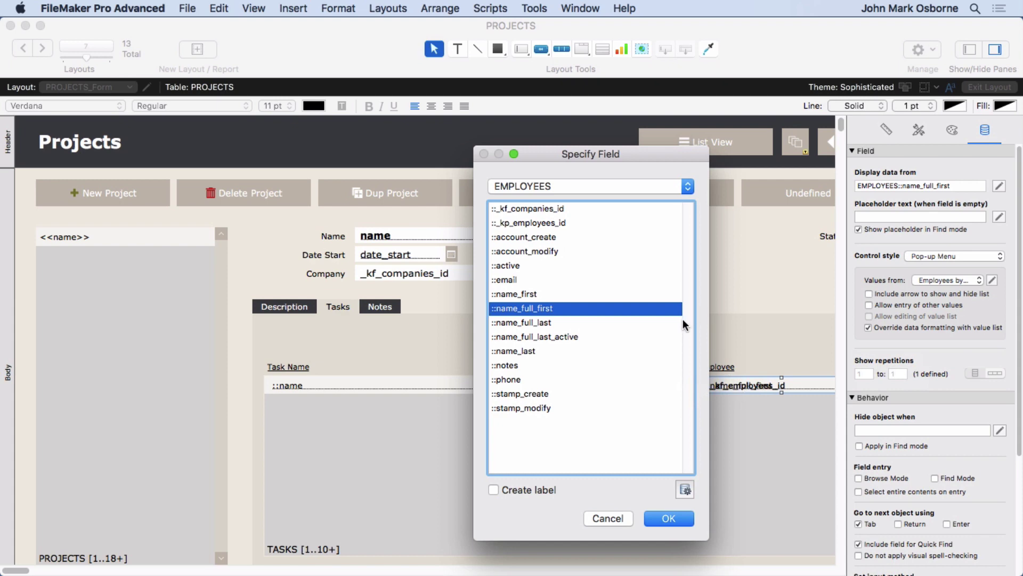
left_click(553, 187)
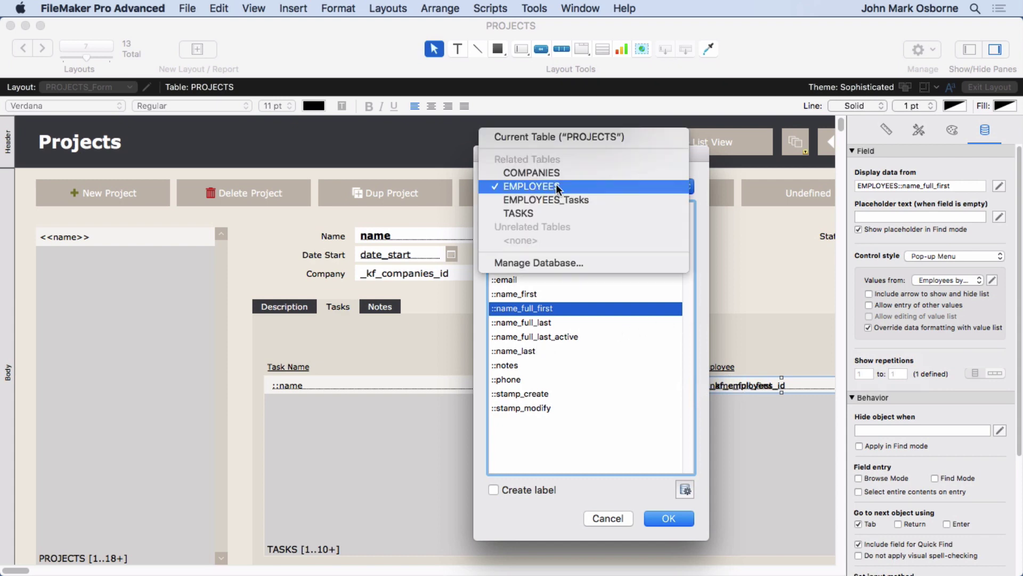
left_click(549, 196)
left_click(652, 518)
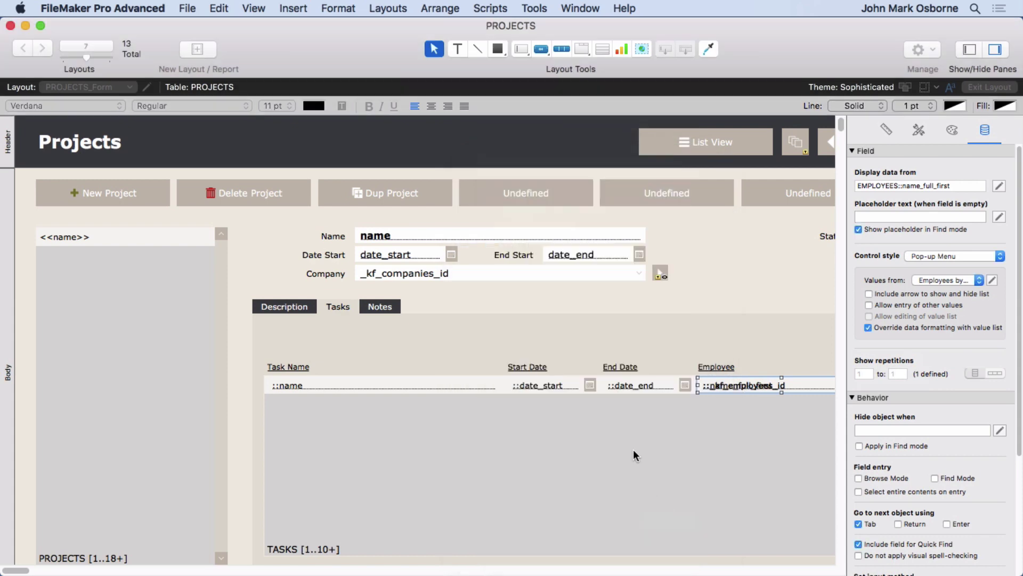
Return to Browse mode and show Project 2's task list with employee names.
left_click(254, 8)
left_click(257, 27)
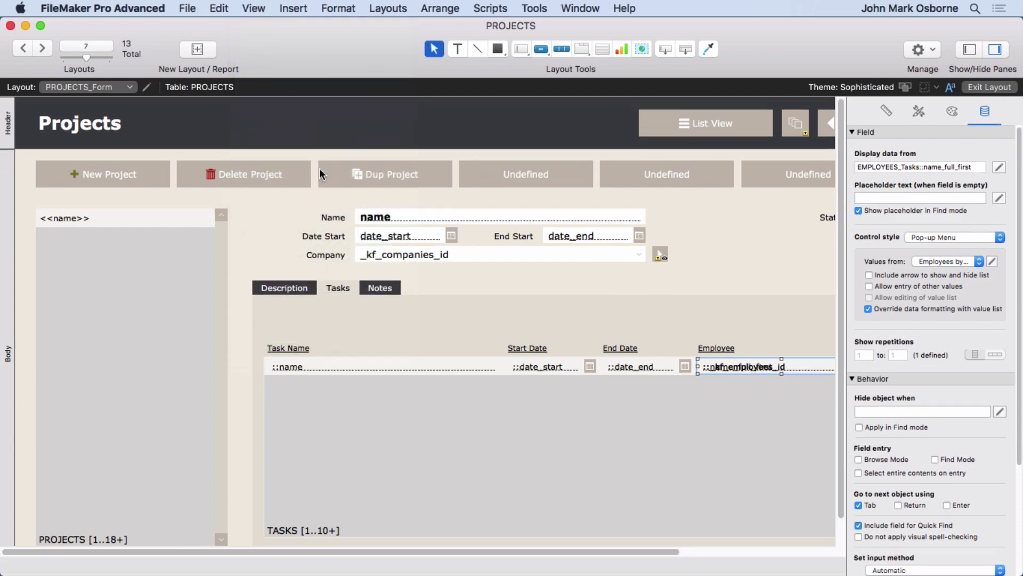
left_click(328, 287)
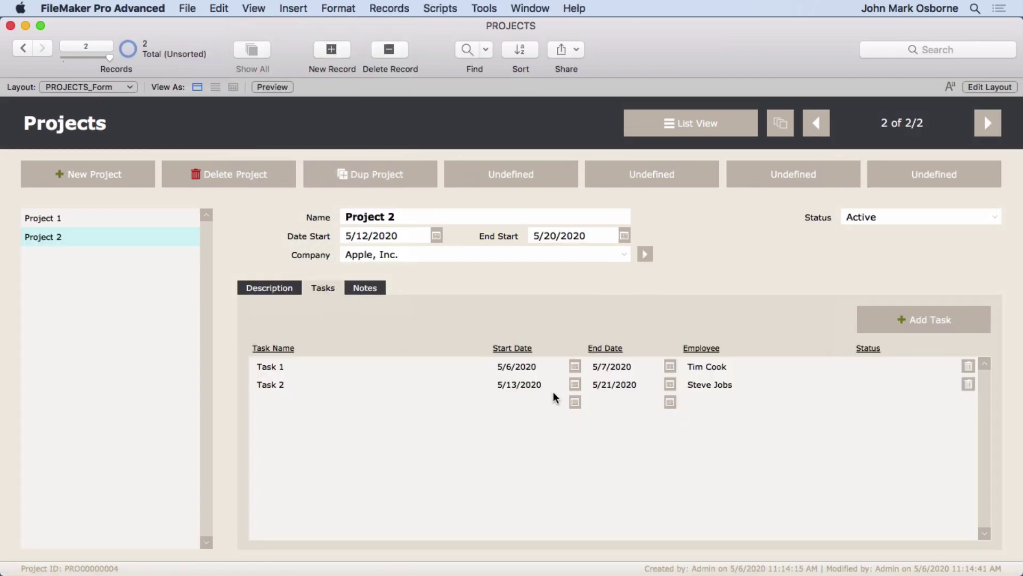
left_click(701, 383)
left_click(702, 331)
left_click(704, 384)
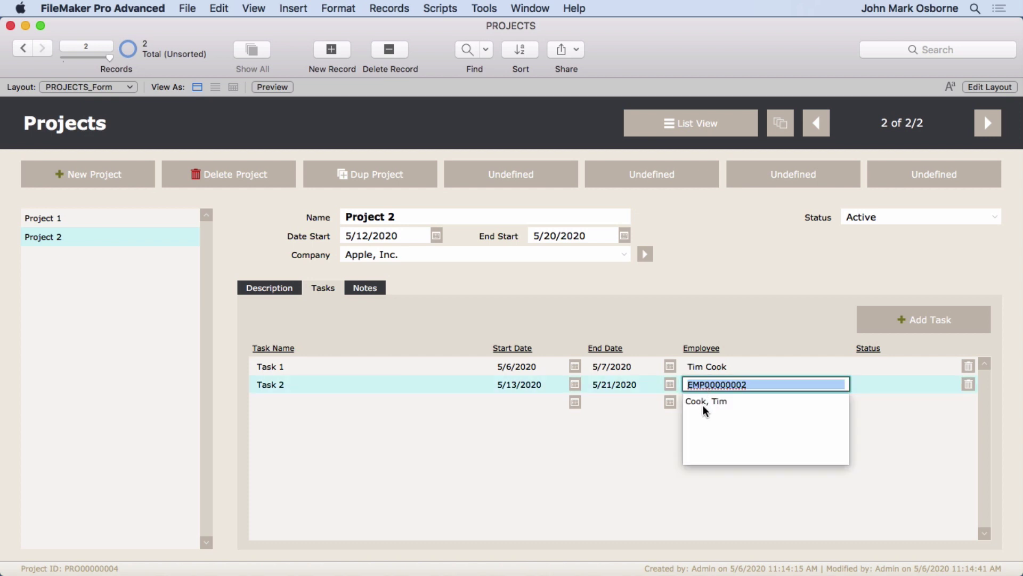
left_click(684, 305)
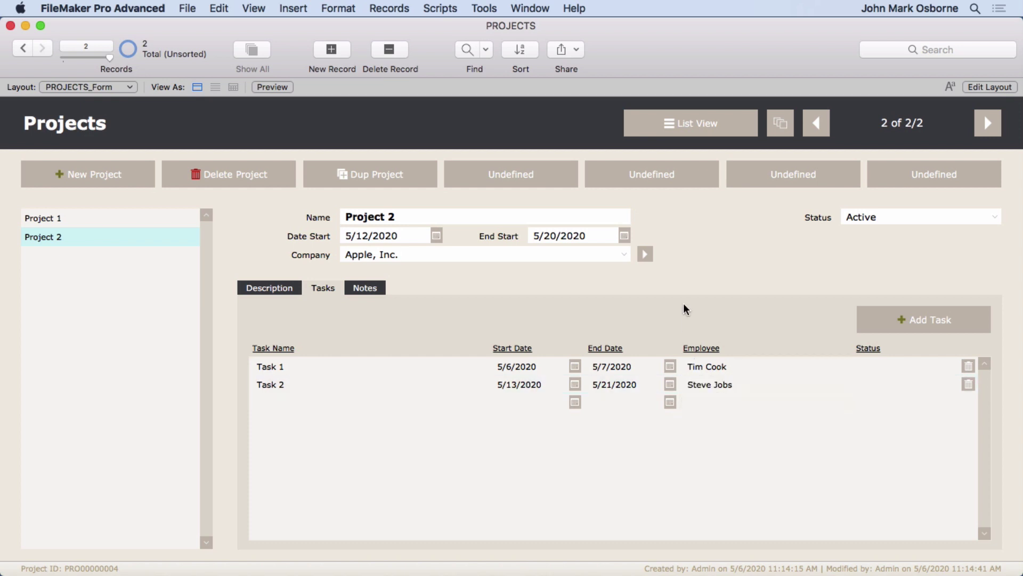